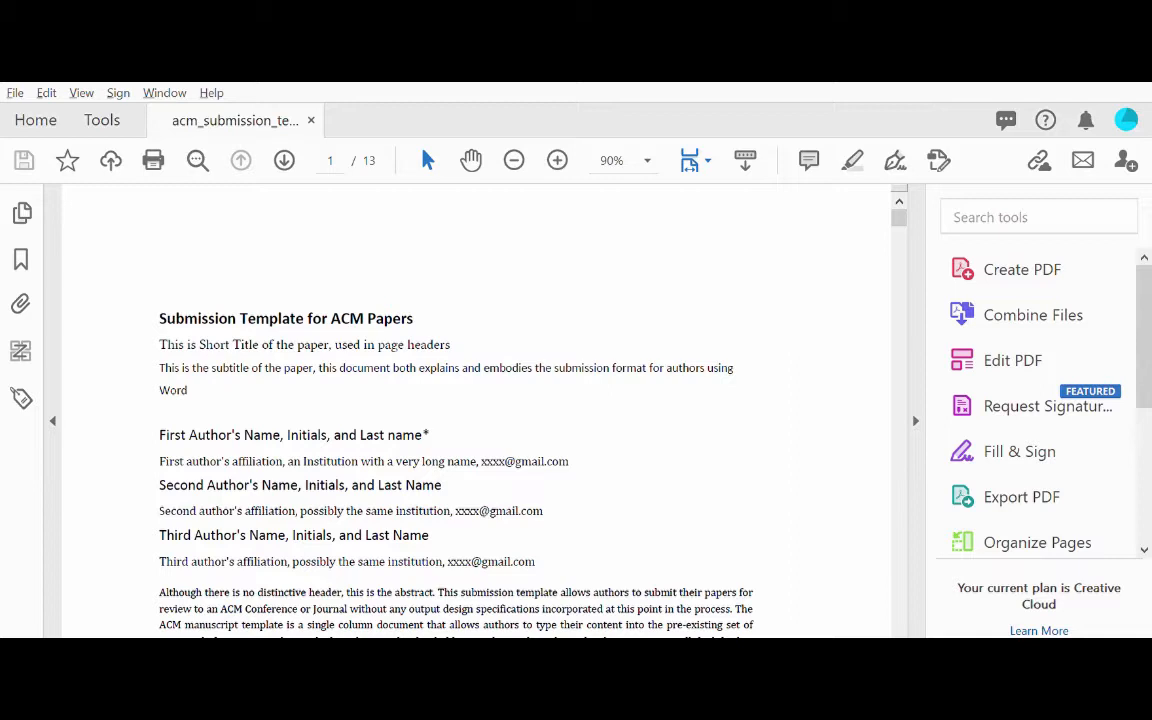
Set the document title to "Title here" in the document properties
{"action": "key", "text": "ctrl+d"}
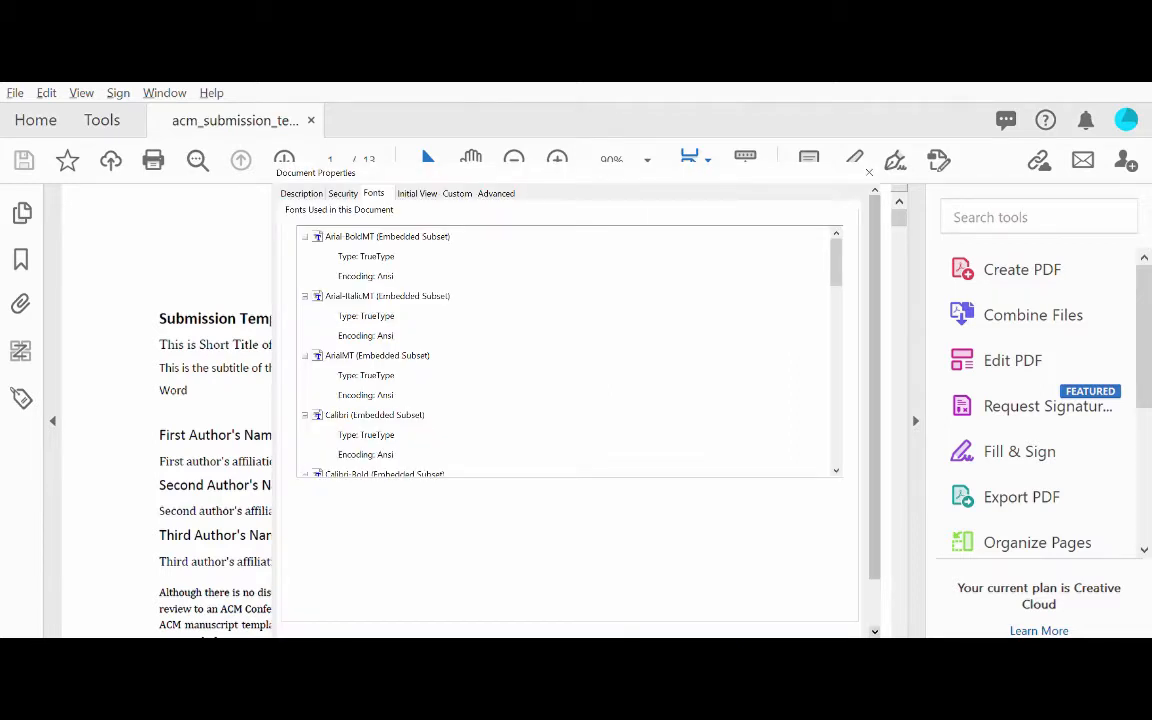
{"action": "left_click", "coordinate": [15, 93]}
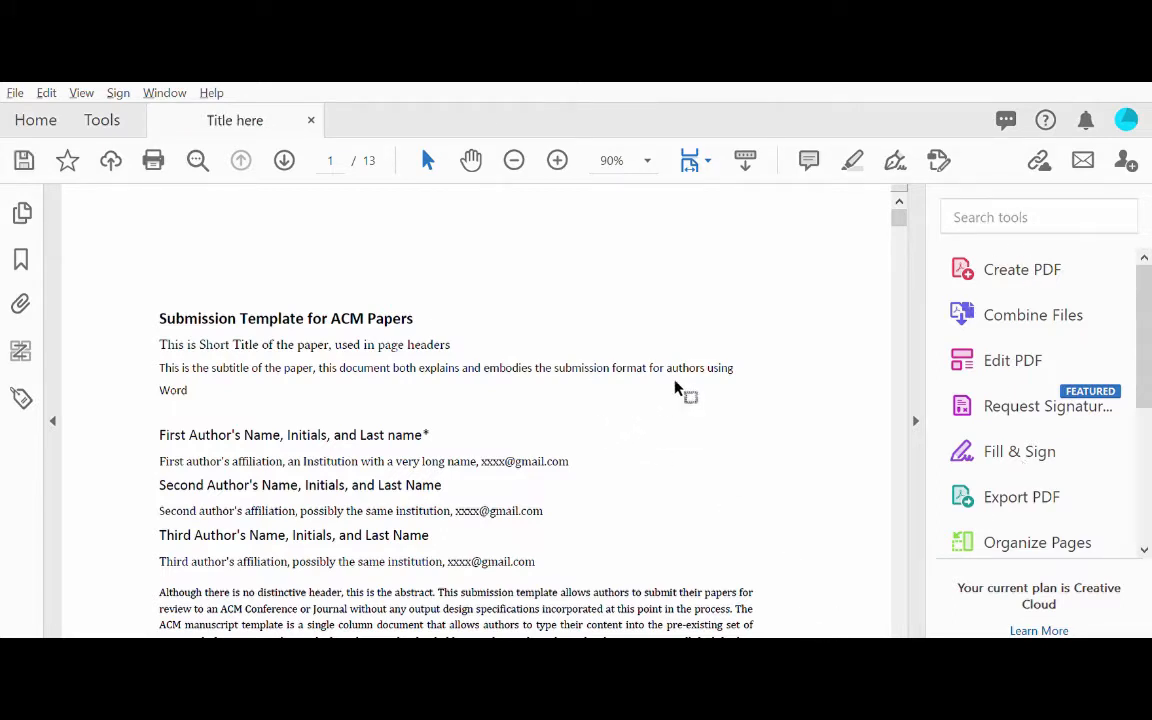
Open the accessibility tools with the Reading Order dialog and show the document's tag tree
{"action": "scroll", "coordinate": [1036, 481], "scroll_direction": "down", "scroll_amount": 5}
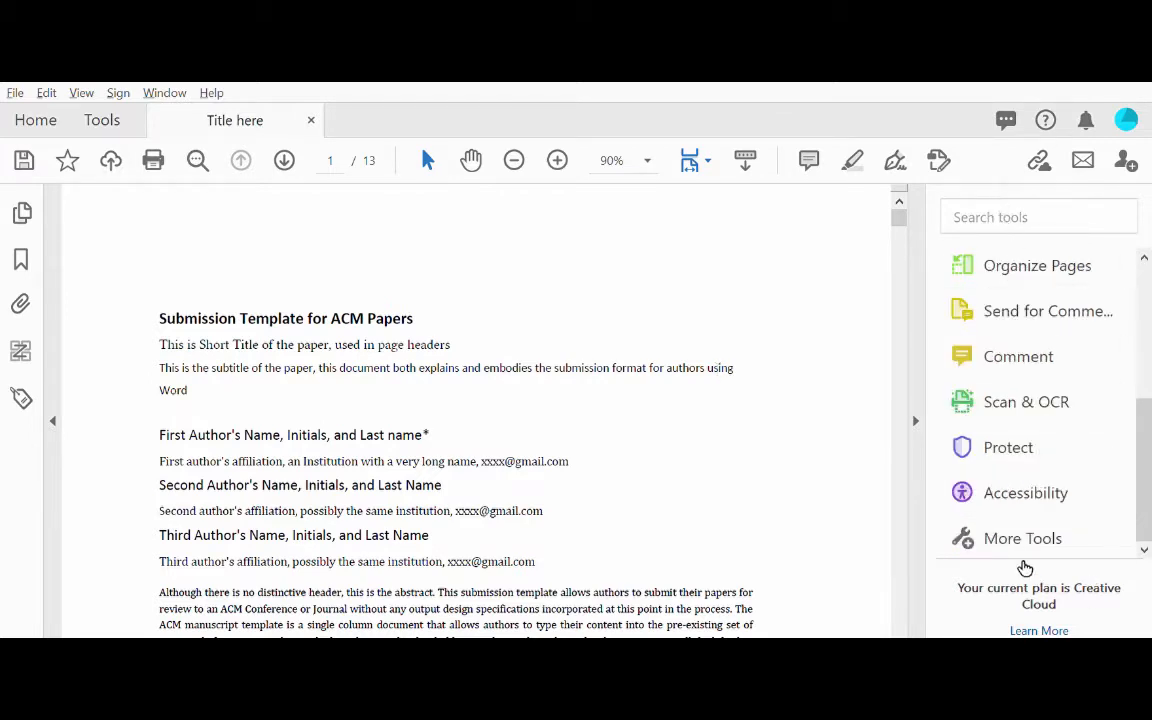
{"action": "left_click", "coordinate": [1011, 484]}
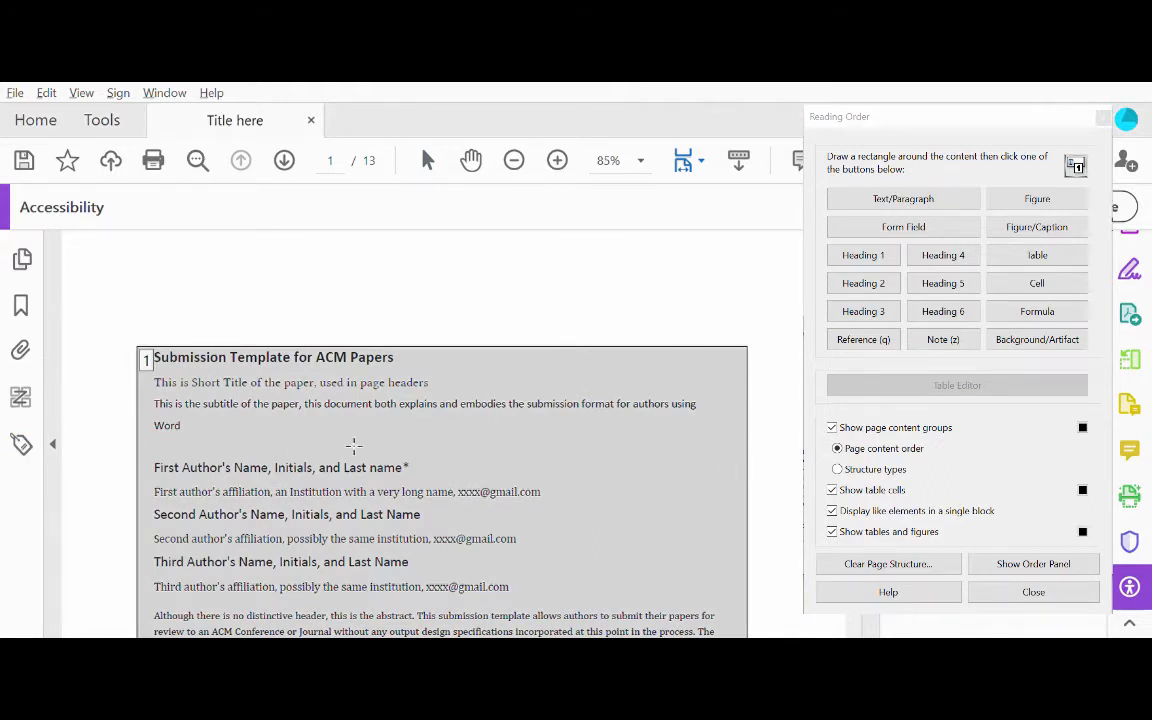
{"action": "left_click", "coordinate": [22, 442]}
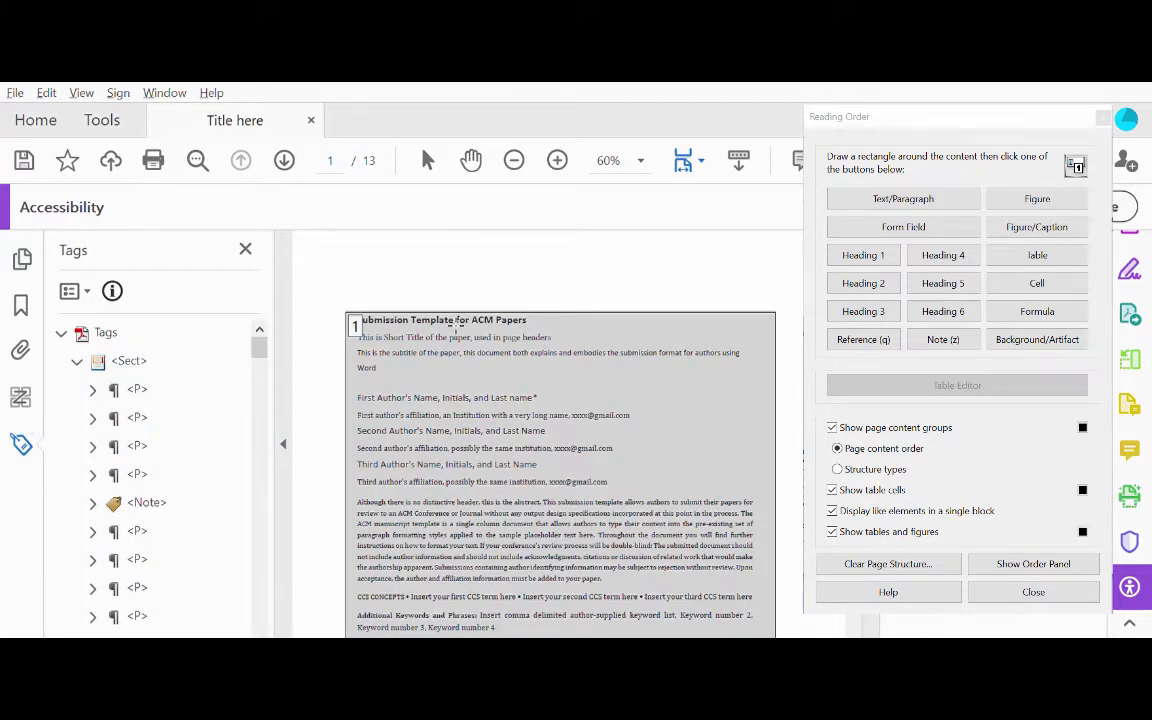
Mark the paper title "Submission Template for ACM Papers" on page 1 as Heading 1
{"action": "left_click", "coordinate": [141, 388]}
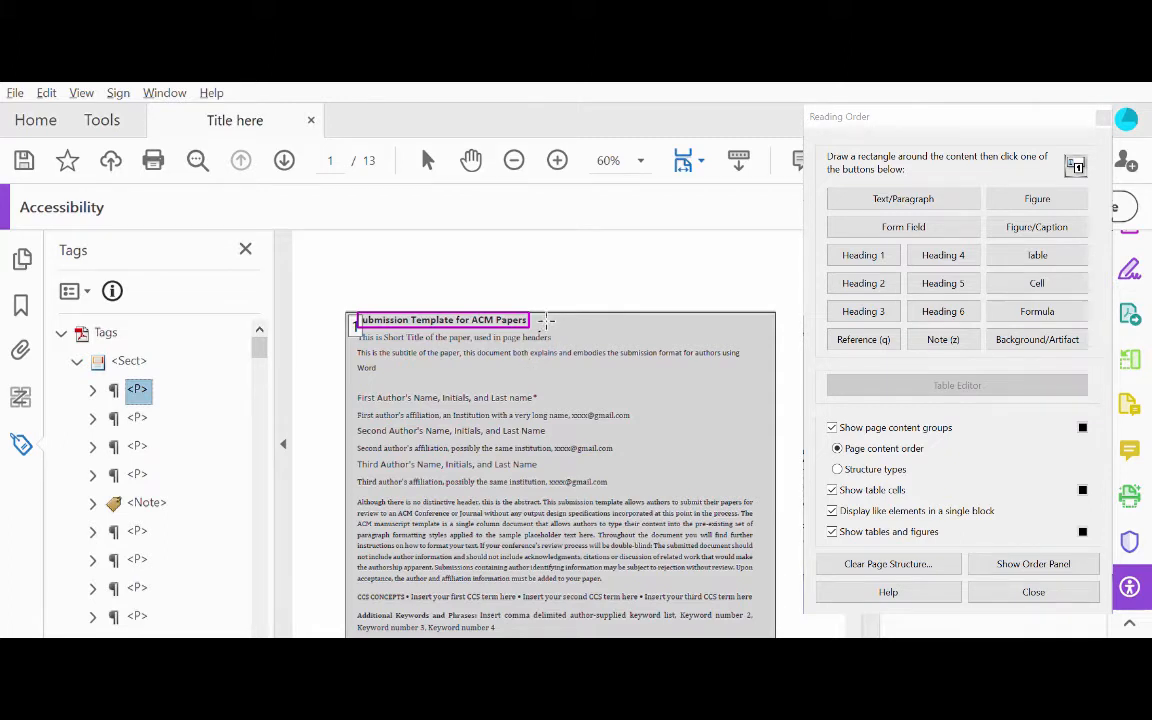
{"action": "left_click_drag", "start_coordinate": [540, 324], "coordinate": [370, 286]}
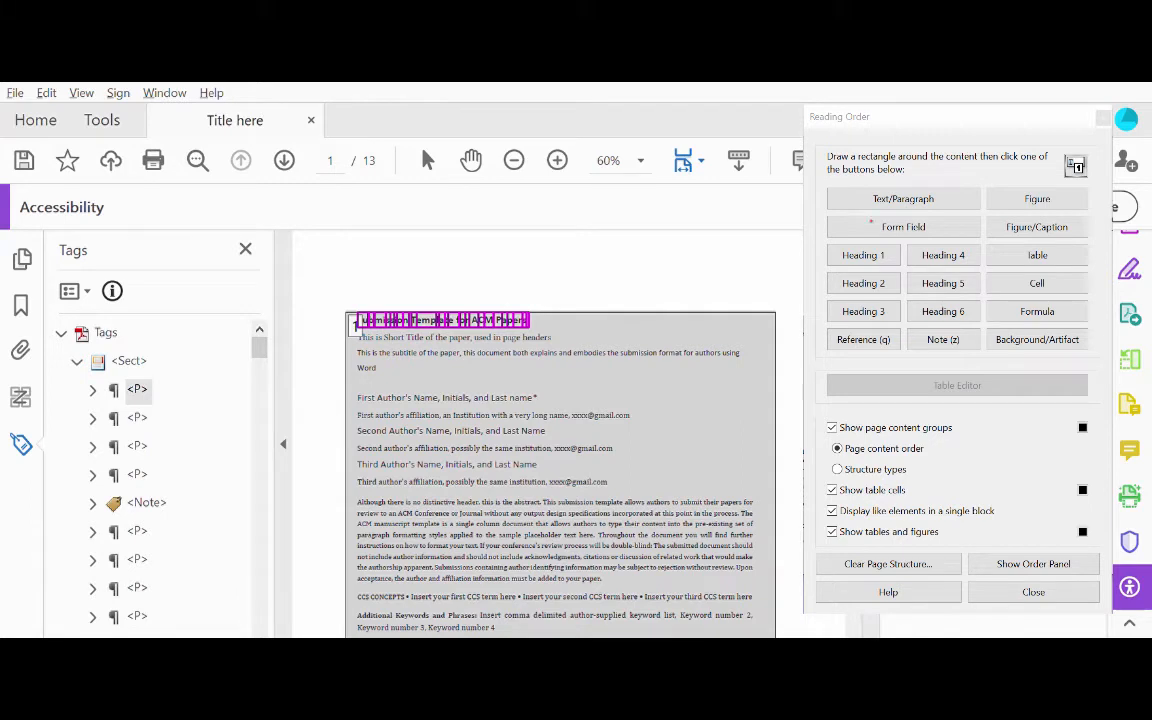
{"action": "left_click", "coordinate": [863, 255]}
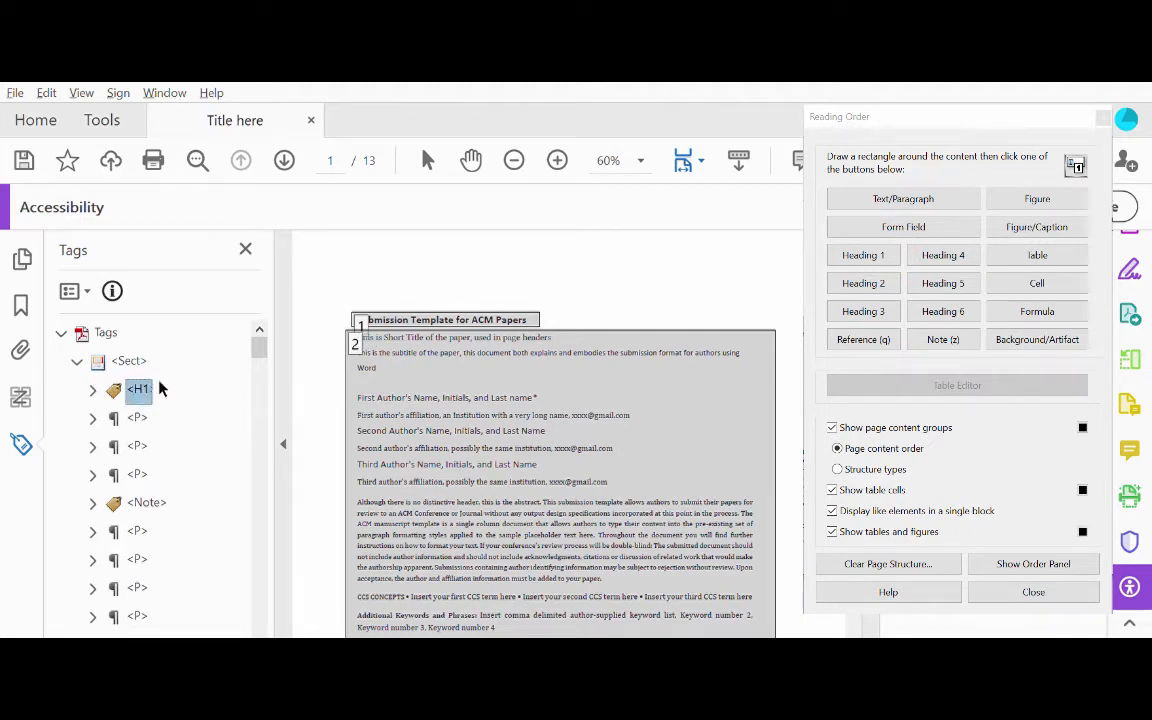
Check which page 1 content each tag marks, from the short title through the footnote's Note tag to the first author's affiliation
{"action": "scroll", "coordinate": [497, 367], "scroll_direction": "down", "scroll_amount": 1}
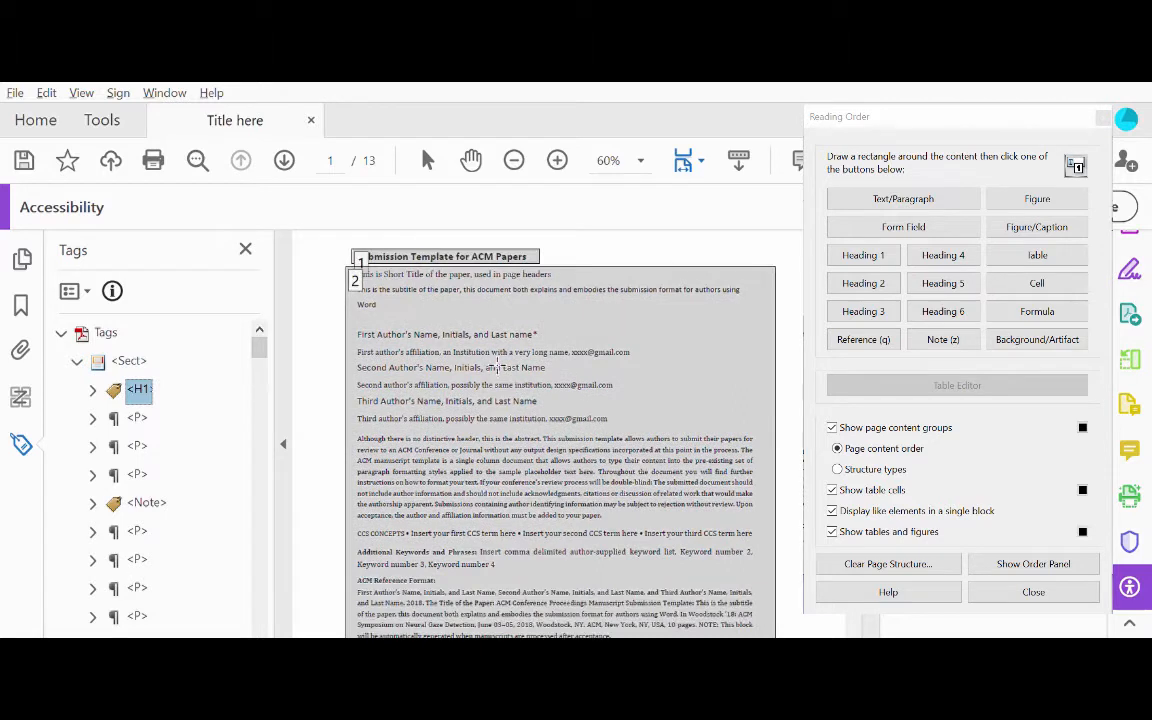
{"action": "scroll", "coordinate": [497, 367], "scroll_direction": "down", "scroll_amount": 1}
{"action": "scroll", "coordinate": [495, 366], "scroll_direction": "up", "scroll_amount": 2}
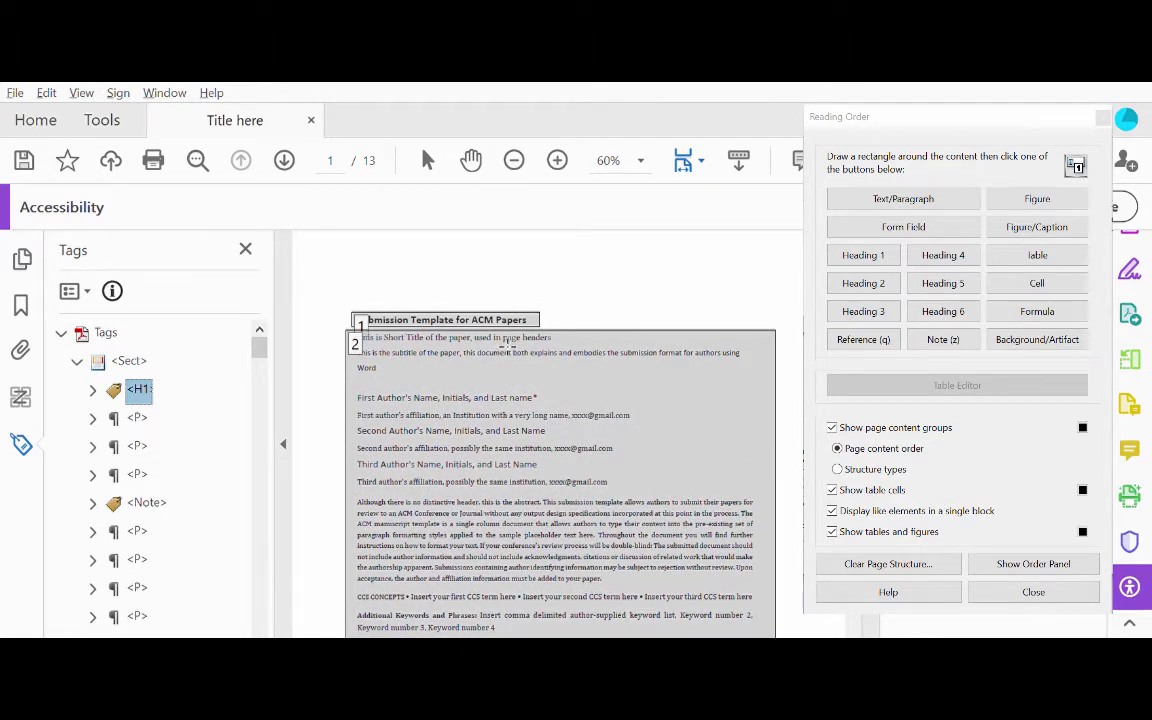
{"action": "scroll", "coordinate": [505, 342], "scroll_direction": "down", "scroll_amount": 1}
{"action": "scroll", "coordinate": [505, 342], "scroll_direction": "down", "scroll_amount": 1}
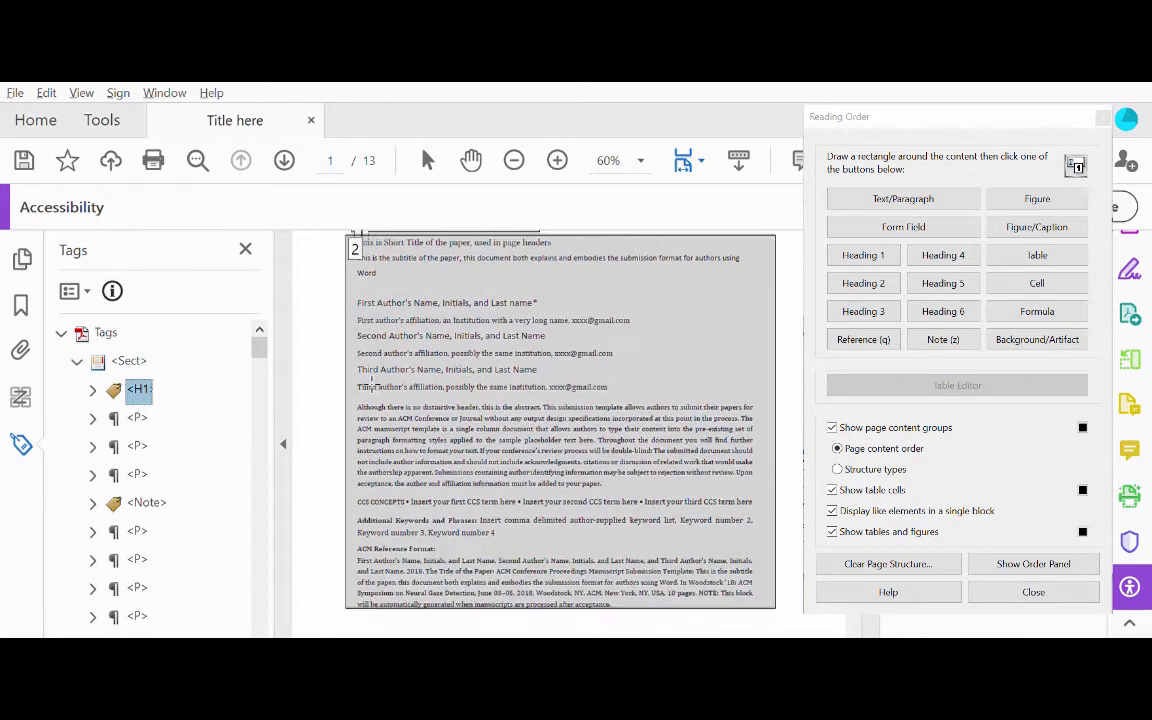
{"action": "left_click", "coordinate": [137, 417]}
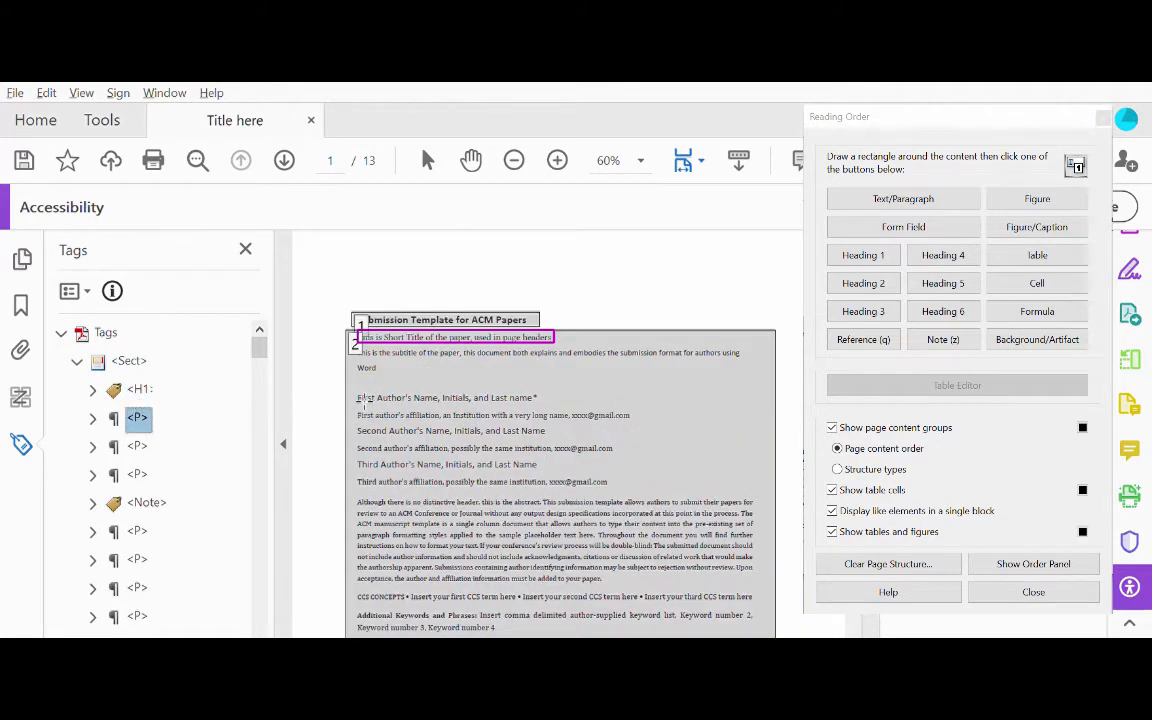
{"action": "left_click", "coordinate": [141, 442]}
{"action": "left_click", "coordinate": [140, 472]}
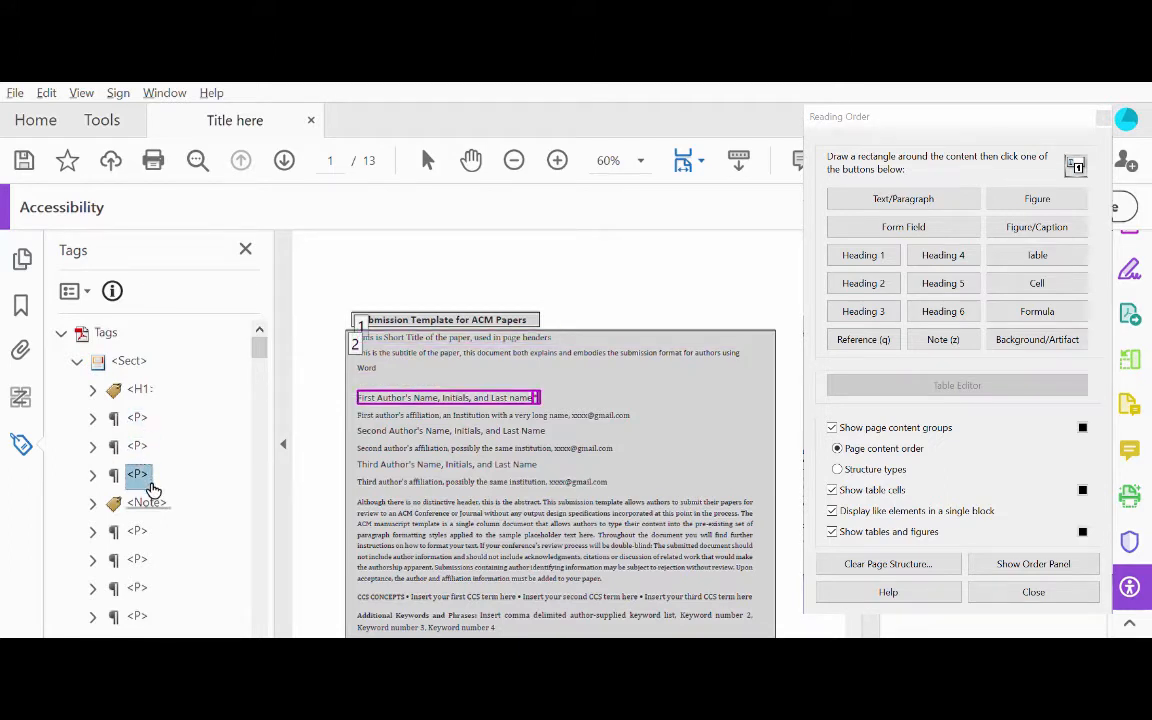
{"action": "scroll", "coordinate": [143, 455], "scroll_direction": "down", "scroll_amount": 1}
{"action": "left_click", "coordinate": [141, 412]}
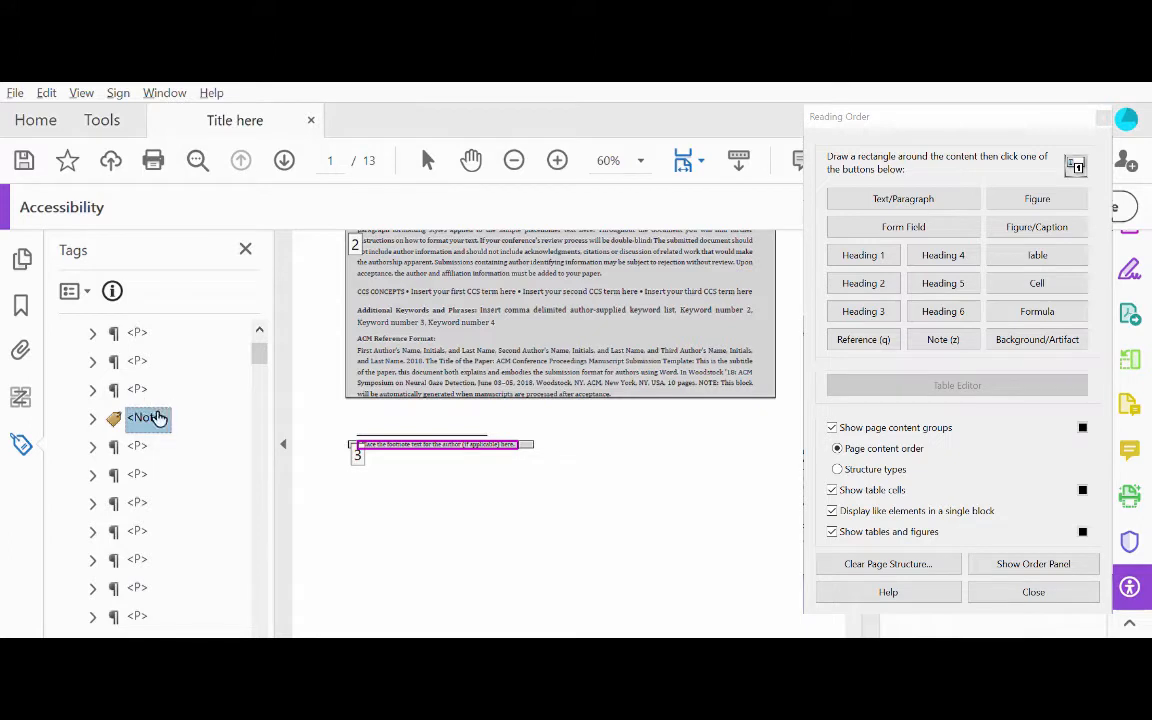
{"action": "left_click", "coordinate": [145, 440]}
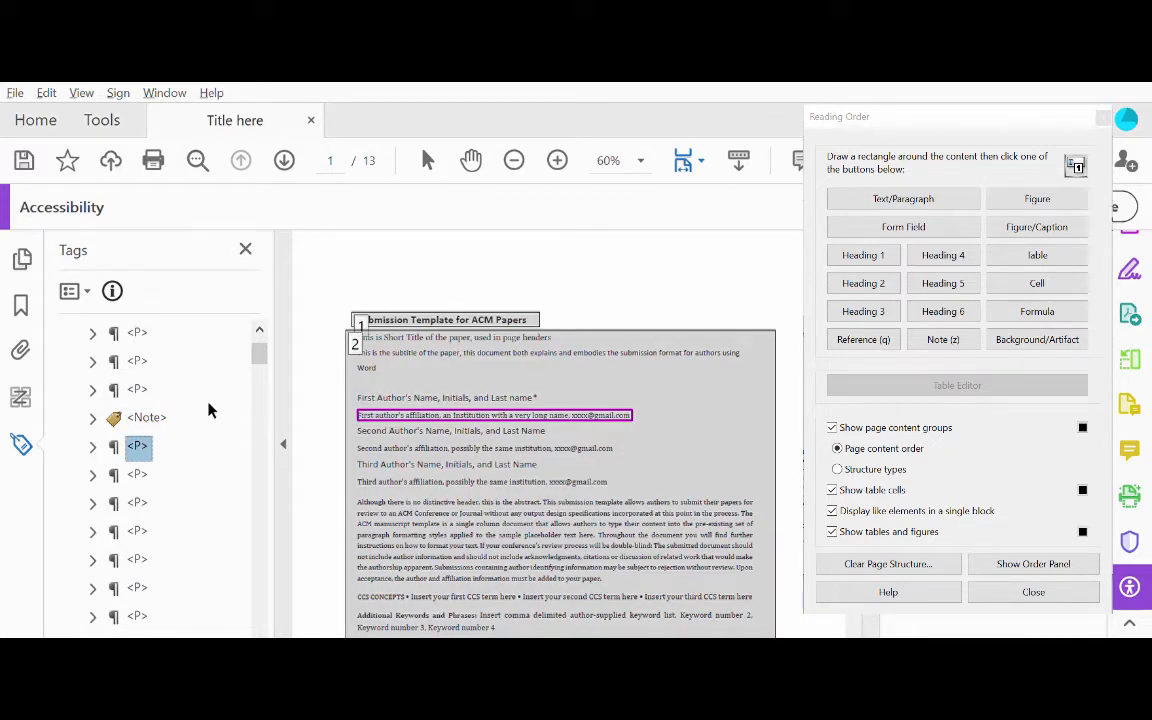
Check the remaining page 1 paragraph tags in order, up to the INTRODUCTION heading on page 2
{"action": "key", "text": "Down"}
{"action": "key", "text": "Down"}
{"action": "key", "text": "Down"}
{"action": "key", "text": "Down"}
{"action": "key", "text": "Down"}
{"action": "key", "text": "Down"}
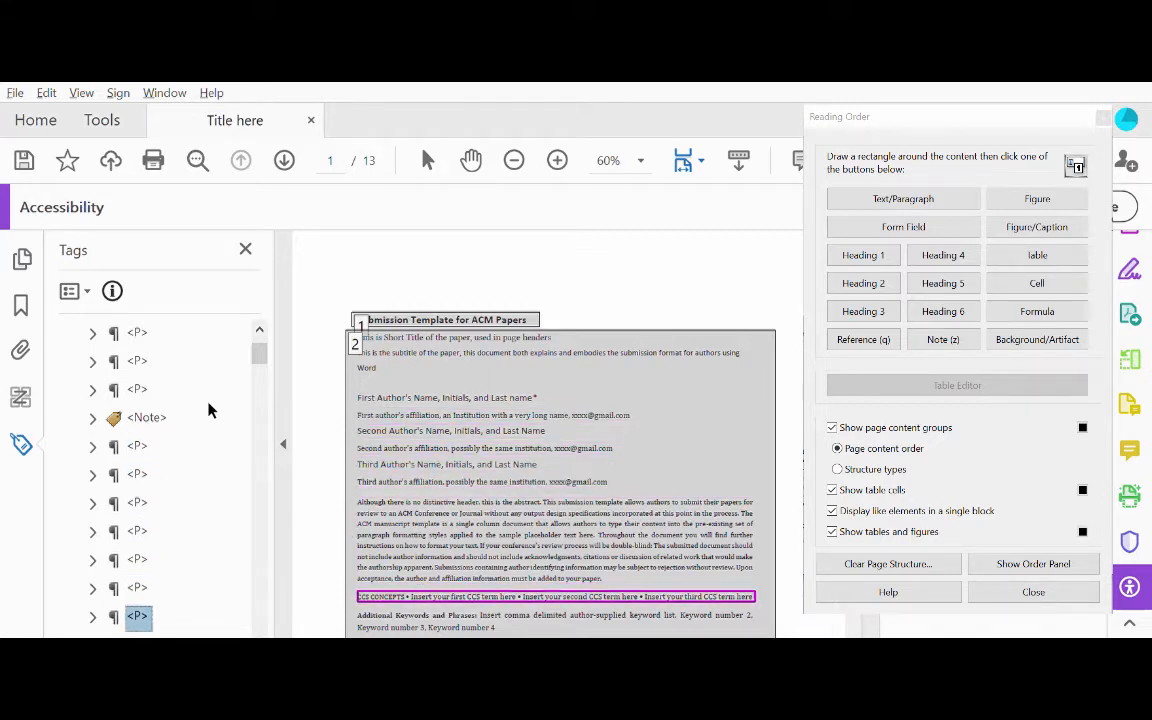
{"action": "key", "text": "Down"}
{"action": "key", "text": "Down"}
{"action": "key", "text": "Down"}
{"action": "key", "text": "Down"}
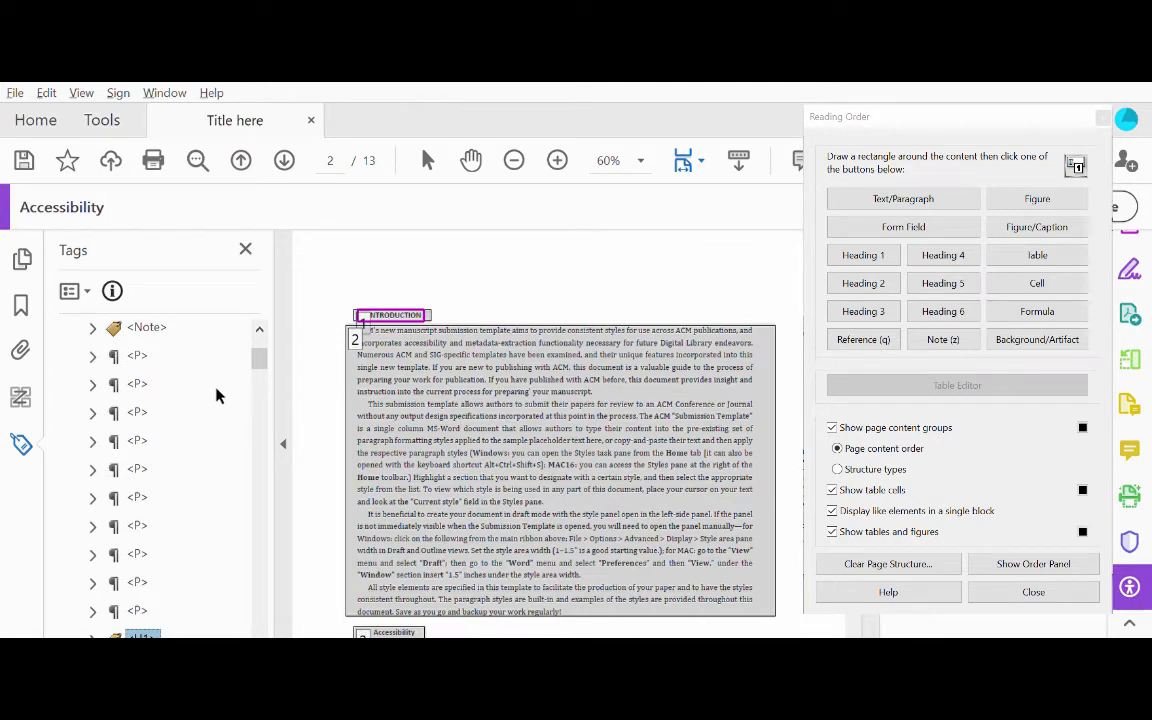
Check the tags following the INTRODUCTION heading, down to the Accessibility subheading's tag
{"action": "scroll", "coordinate": [195, 385], "scroll_direction": "down", "scroll_amount": 3}
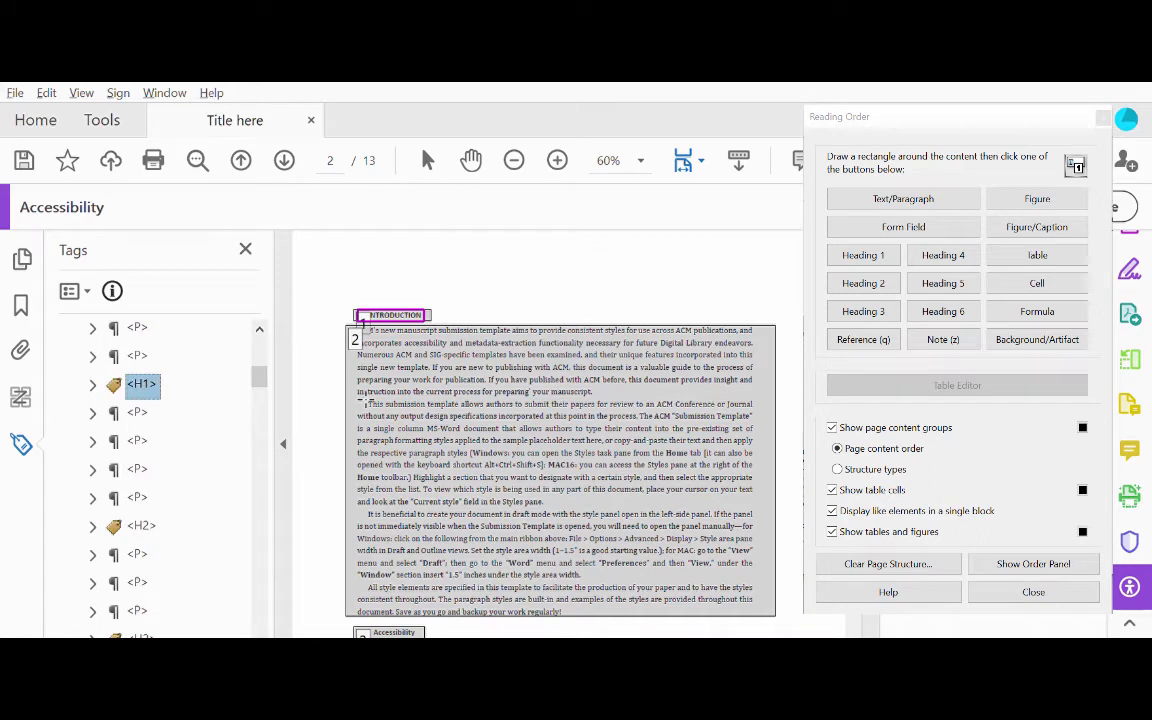
{"action": "key", "text": "Down"}
{"action": "key", "text": "Down"}
{"action": "key", "text": "Down"}
{"action": "key", "text": "Down"}
{"action": "key", "text": "Down"}
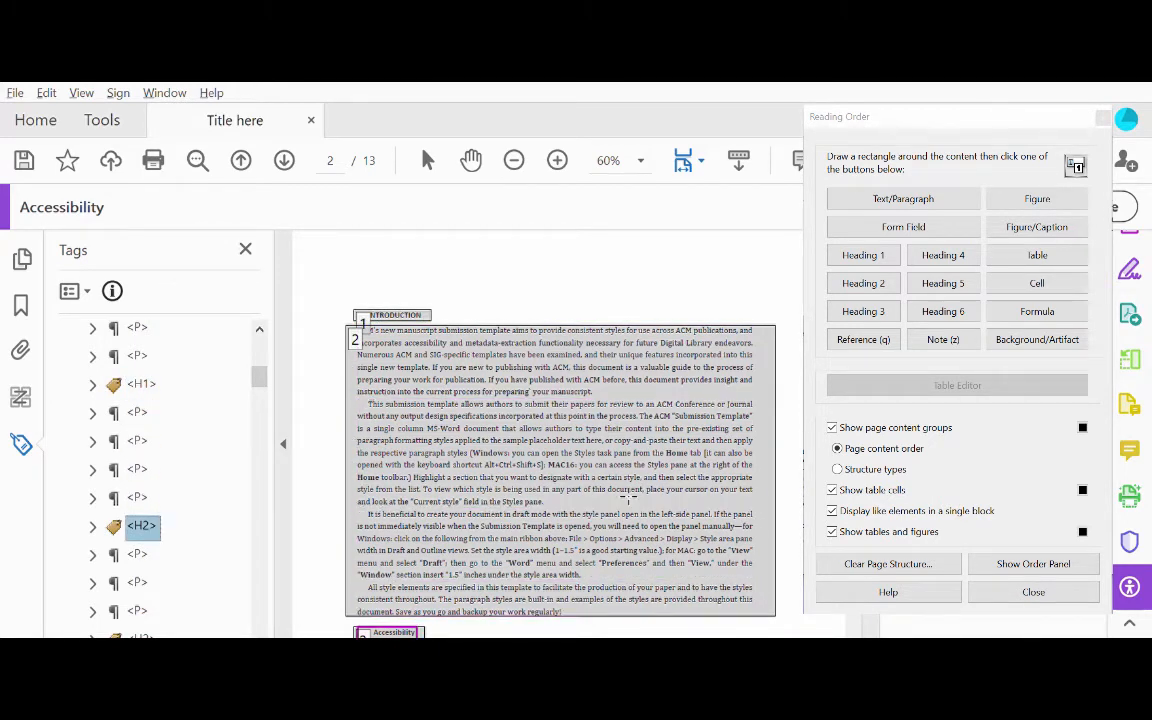
{"action": "scroll", "coordinate": [621, 490], "scroll_direction": "down", "scroll_amount": 3}
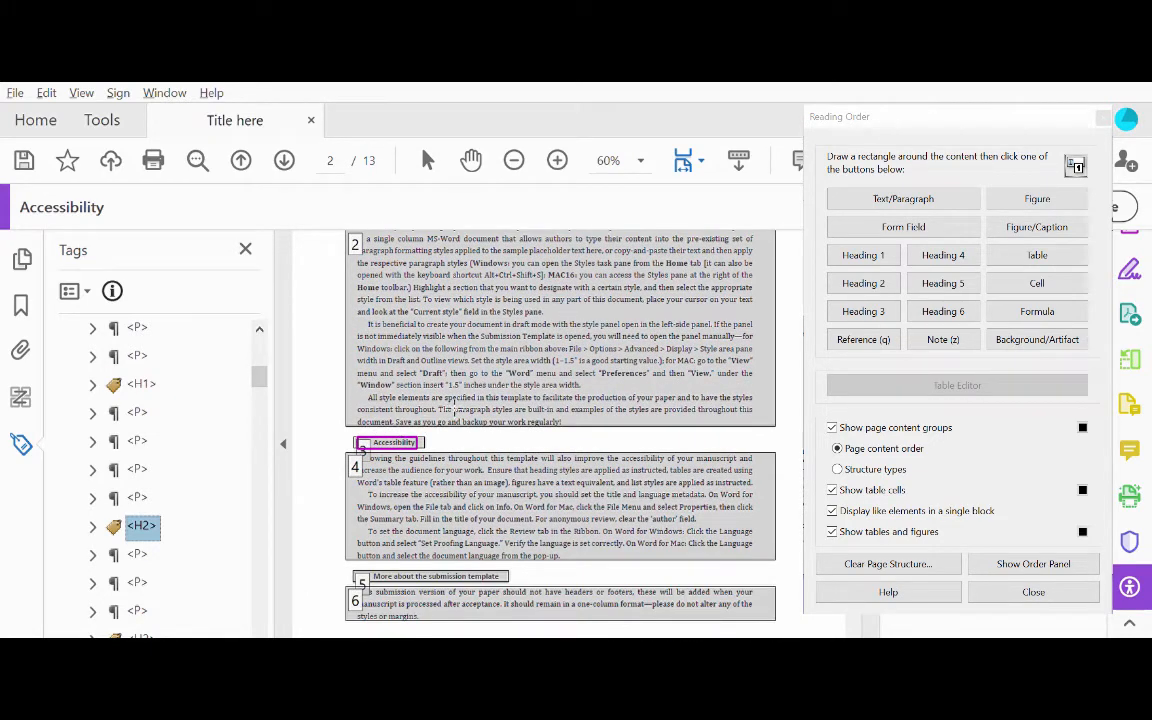
Change the Accessibility subheading's tag to H3, and restore it to H2
{"action": "left_click", "coordinate": [148, 522]}
{"action": "left_click", "coordinate": [174, 517]}
{"action": "key", "text": "BackSpace"}
{"action": "type", "text": "3"}
{"action": "key", "text": "Return"}
{"action": "left_click_drag", "start_coordinate": [446, 451], "coordinate": [350, 418]}
{"action": "left_click", "coordinate": [348, 400]}
{"action": "left_click", "coordinate": [151, 531]}
Find Table 1 on page 3 and select its Table tag in the tag tree
{"action": "scroll", "coordinate": [475, 469], "scroll_direction": "down", "scroll_amount": 5}
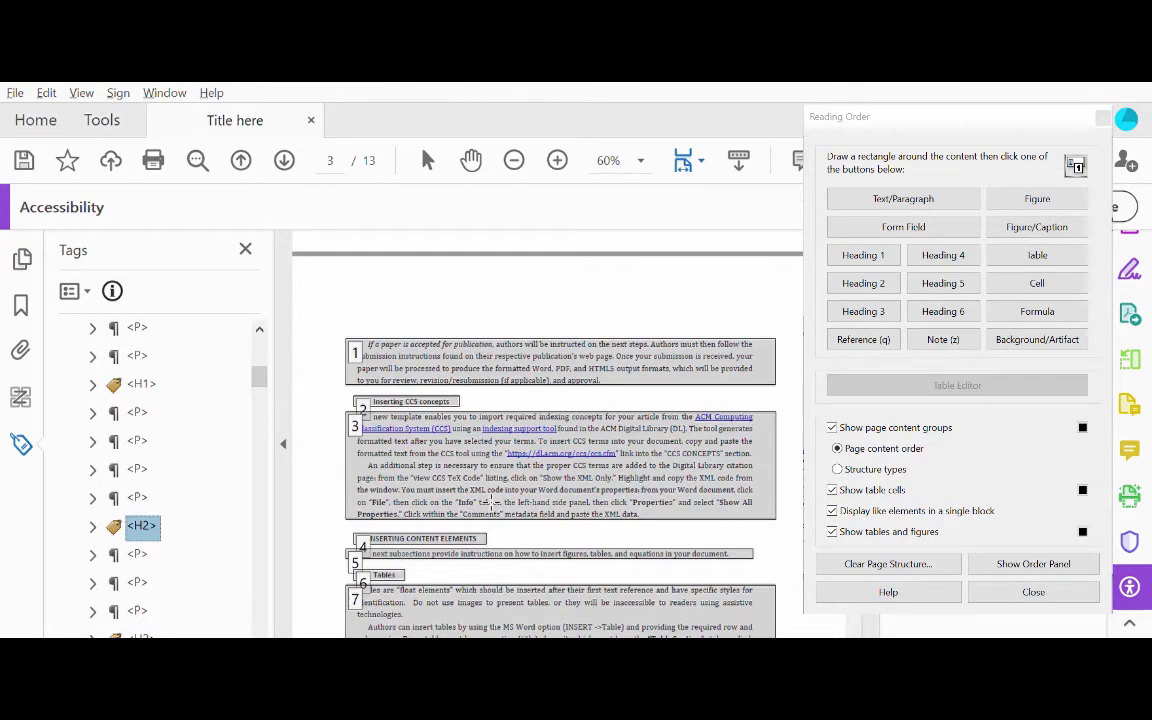
{"action": "scroll", "coordinate": [490, 502], "scroll_direction": "down", "scroll_amount": 6}
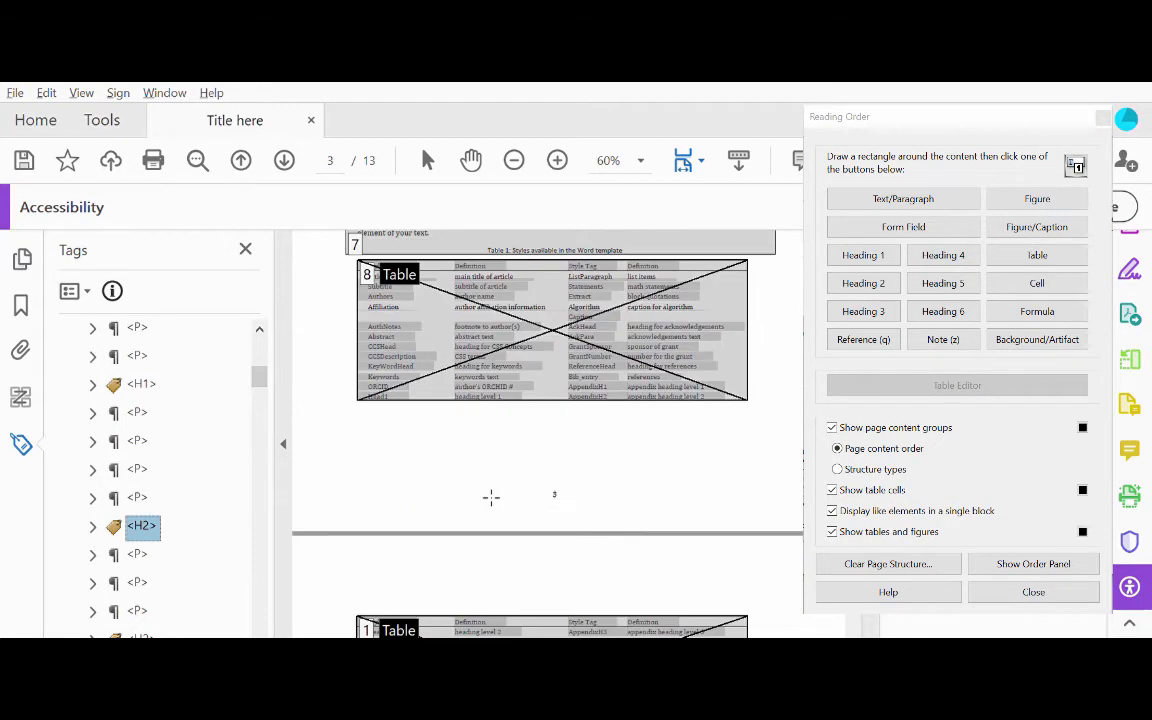
{"action": "scroll", "coordinate": [490, 500], "scroll_direction": "up", "scroll_amount": 3}
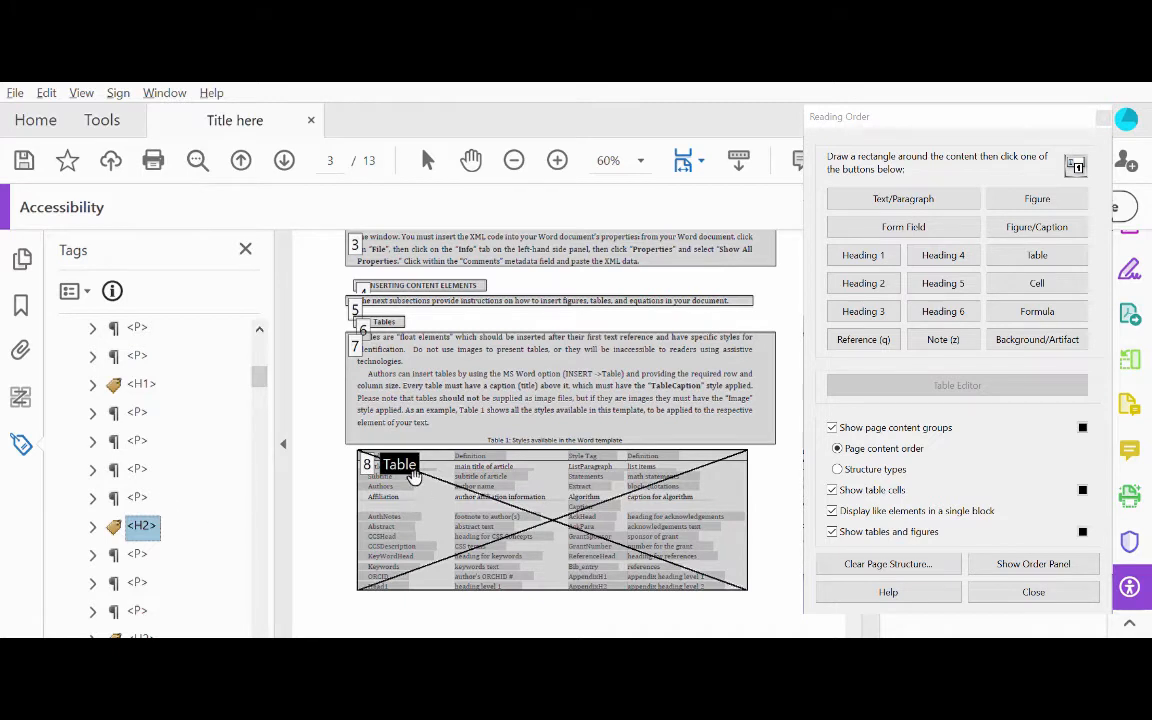
{"action": "scroll", "coordinate": [122, 487], "scroll_direction": "down", "scroll_amount": 5}
{"action": "left_click", "coordinate": [147, 553]}
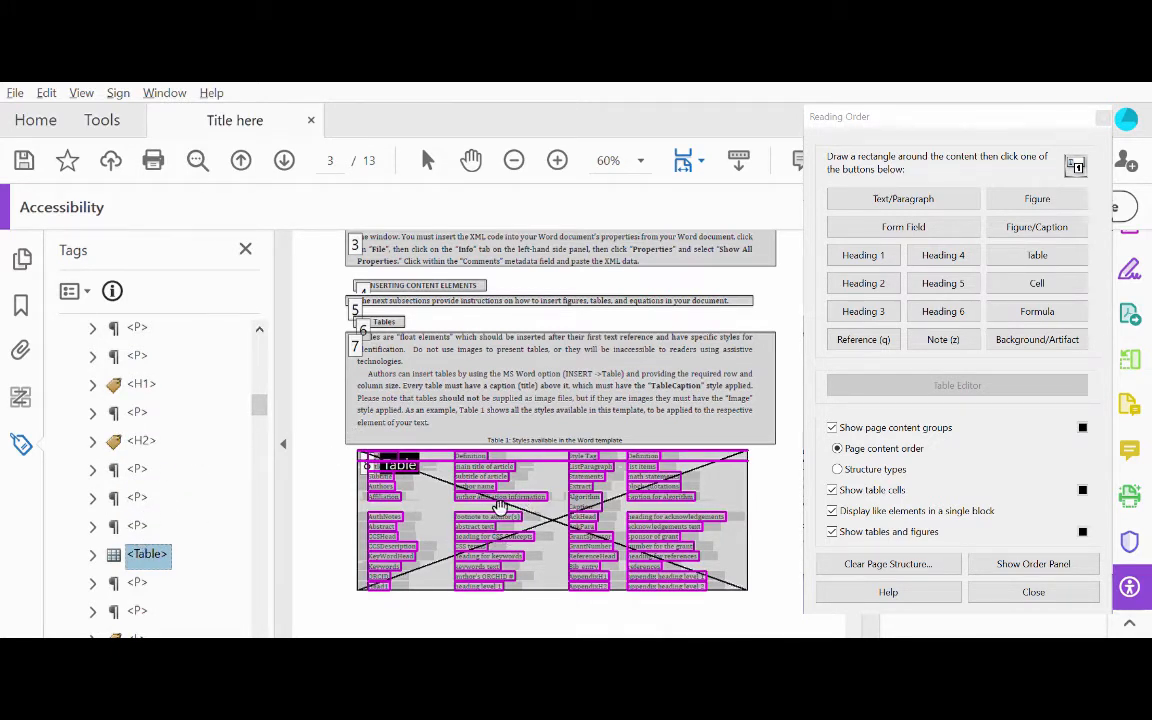
Expand Table 1's tag and its first row, and delete the stray P tag from that row
{"action": "left_click", "coordinate": [93, 551]}
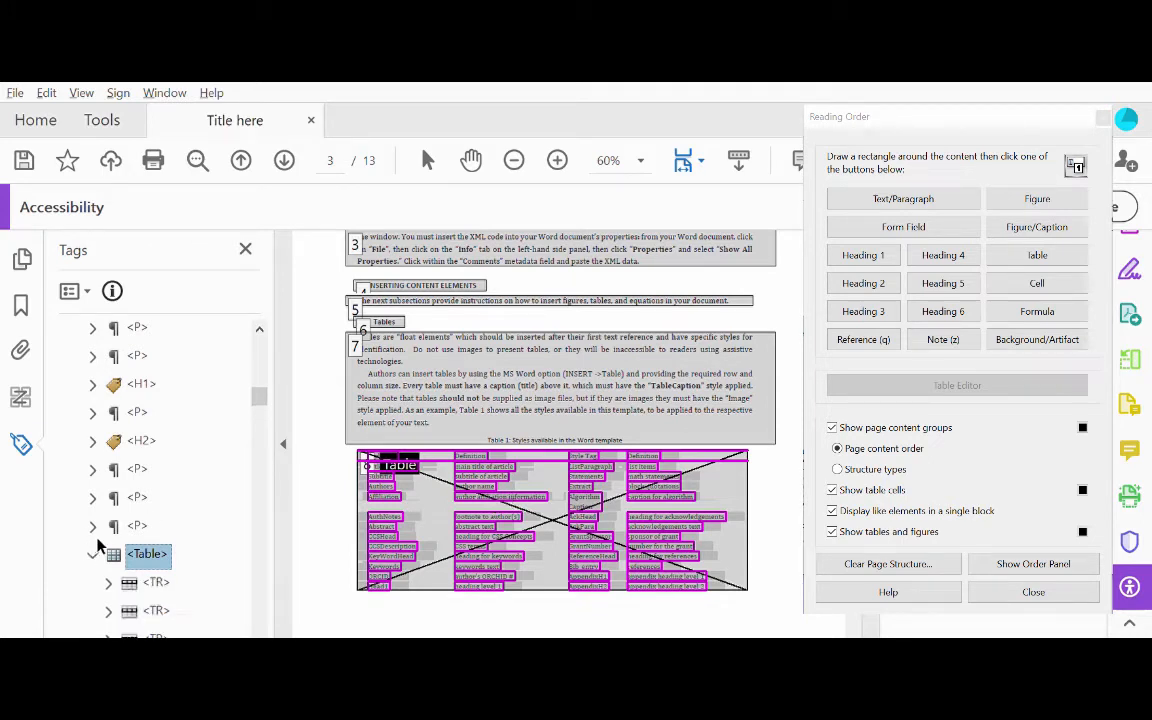
{"action": "scroll", "coordinate": [120, 525], "scroll_direction": "down", "scroll_amount": 2}
{"action": "scroll", "coordinate": [125, 530], "scroll_direction": "down", "scroll_amount": 2}
{"action": "scroll", "coordinate": [128, 537], "scroll_direction": "up", "scroll_amount": 4}
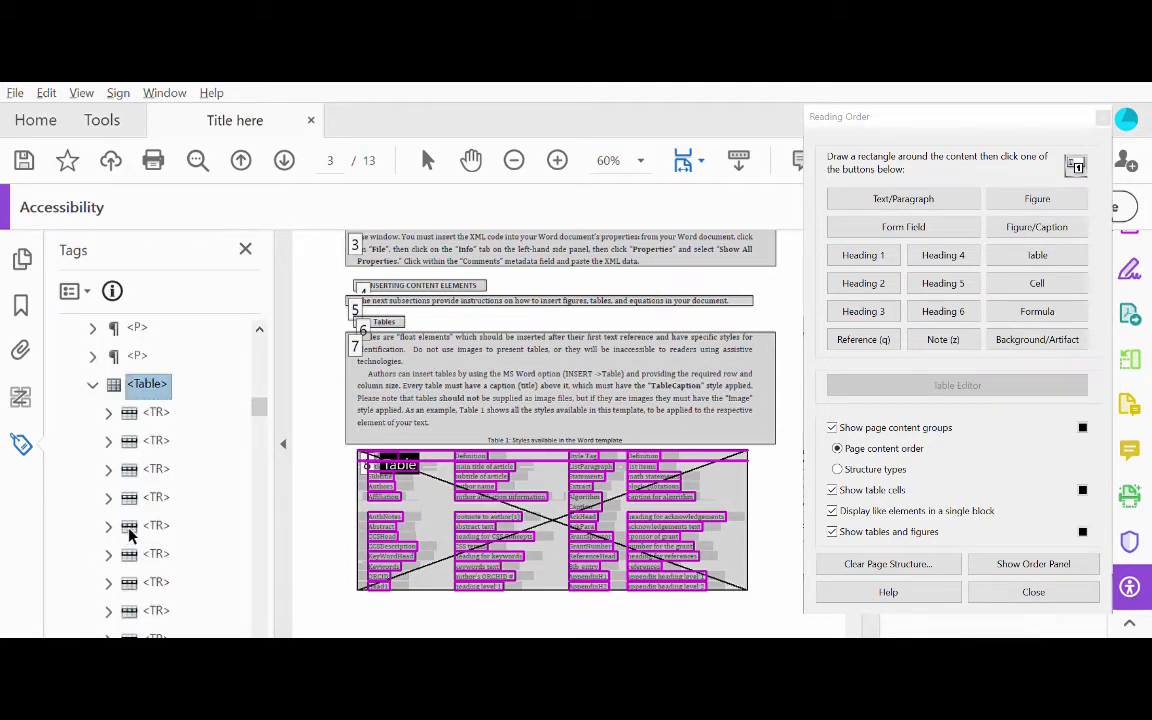
{"action": "left_click", "coordinate": [109, 411]}
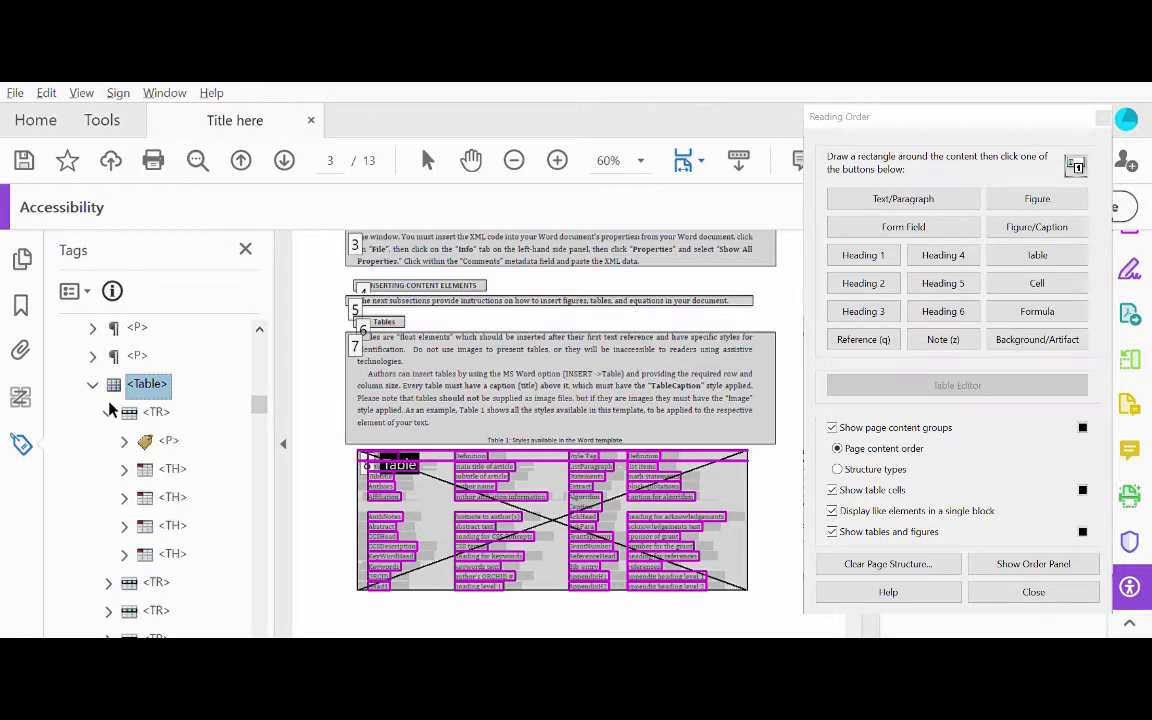
{"action": "left_click", "coordinate": [175, 441]}
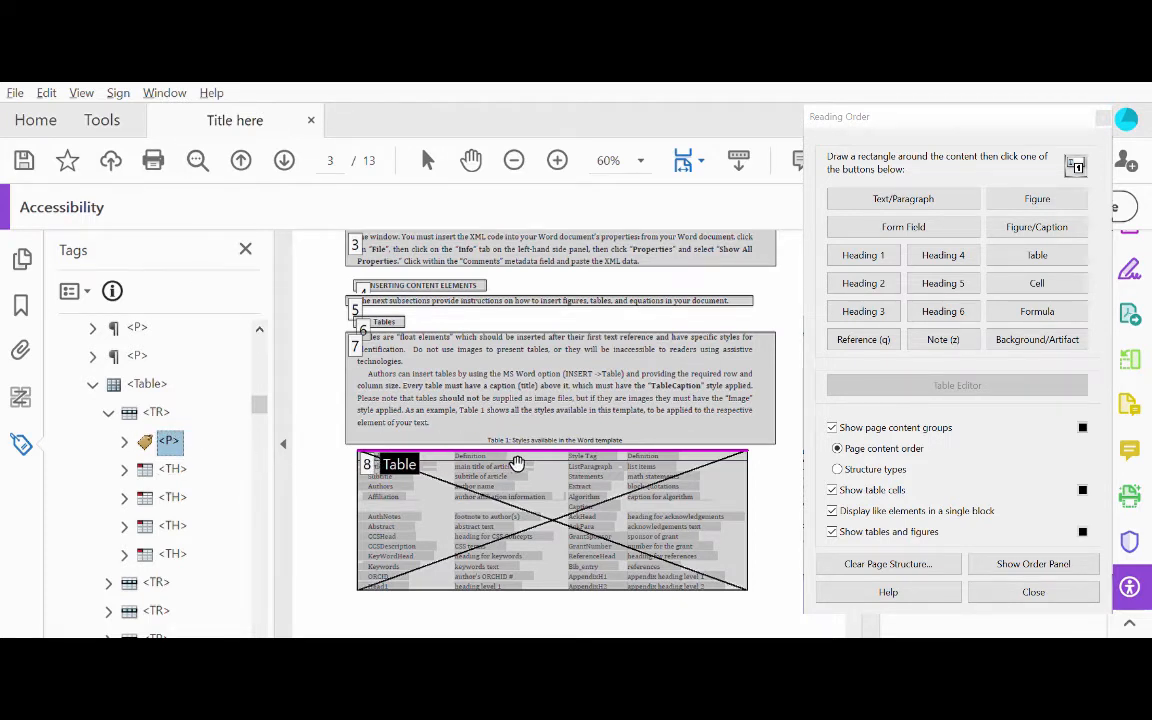
{"action": "scroll", "coordinate": [465, 416], "scroll_direction": "down", "scroll_amount": 1}
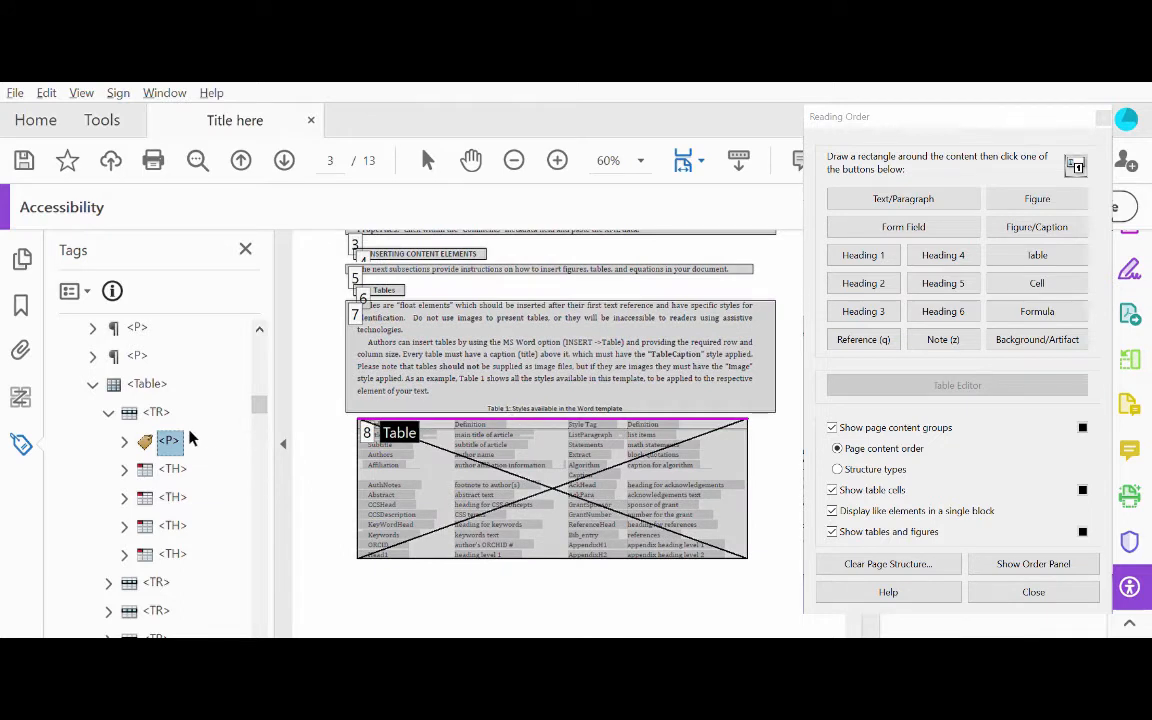
{"action": "key", "text": "Delete"}
Check the content marked by Table 1's tag, its header row and each header cell, down to the second row
{"action": "key", "text": "Up"}
{"action": "key", "text": "Up"}
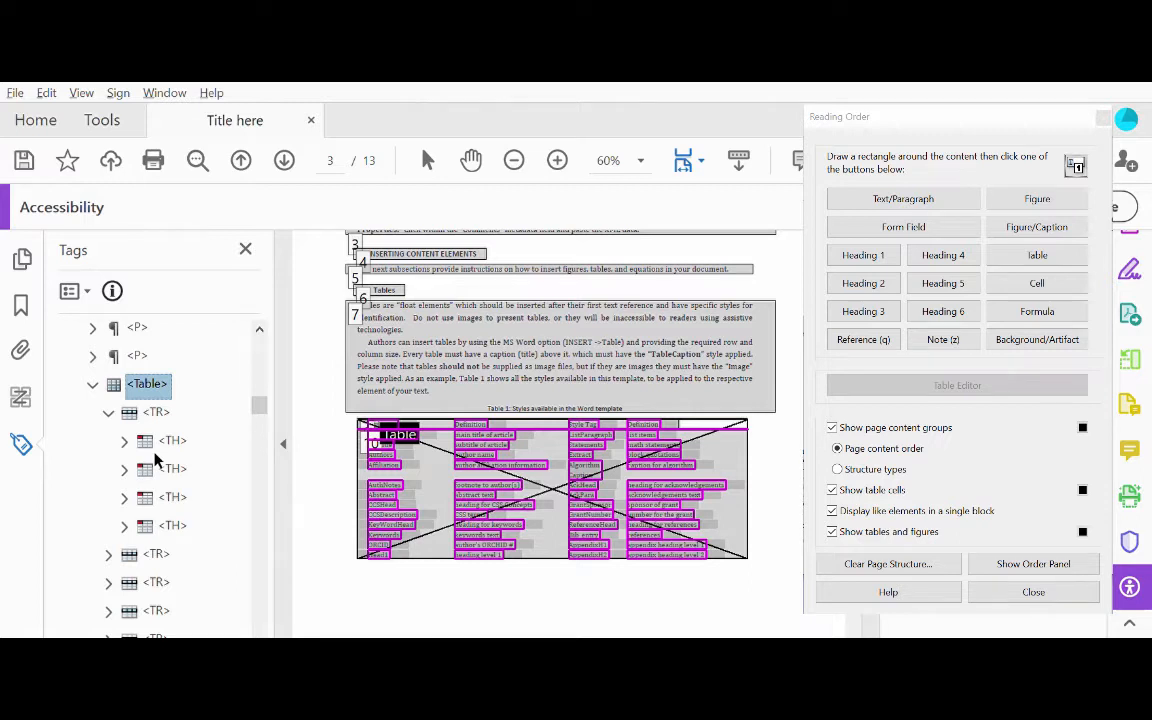
{"action": "key", "text": "Down"}
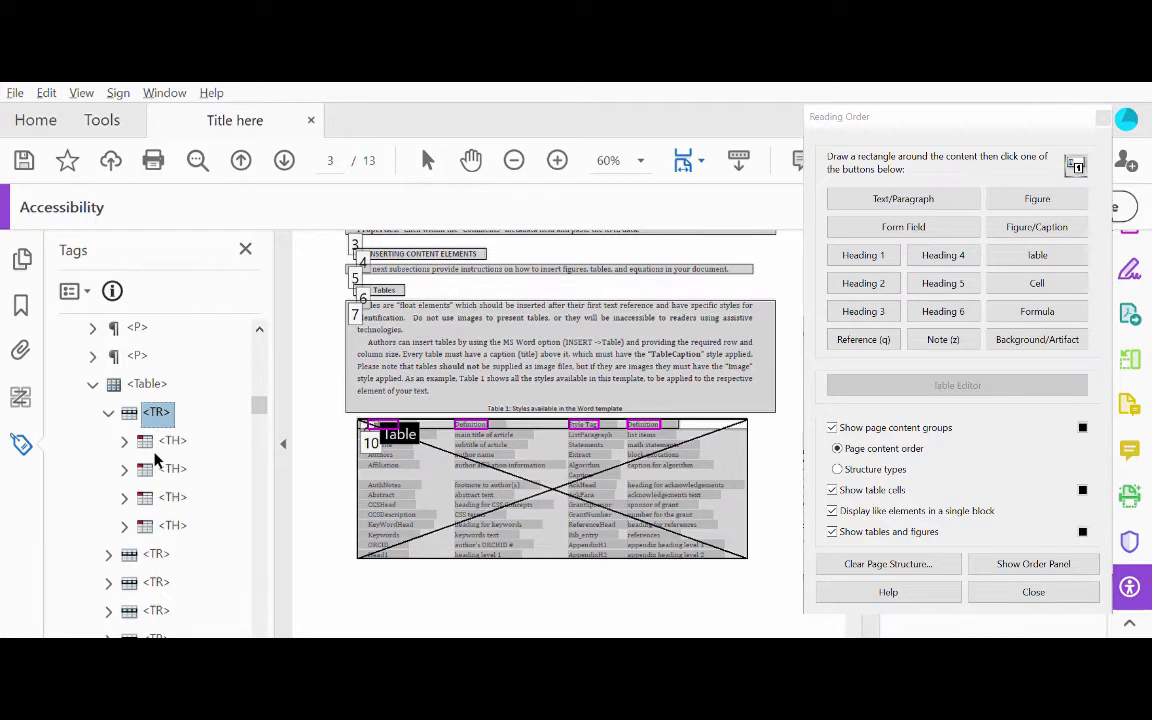
{"action": "key", "text": "Down"}
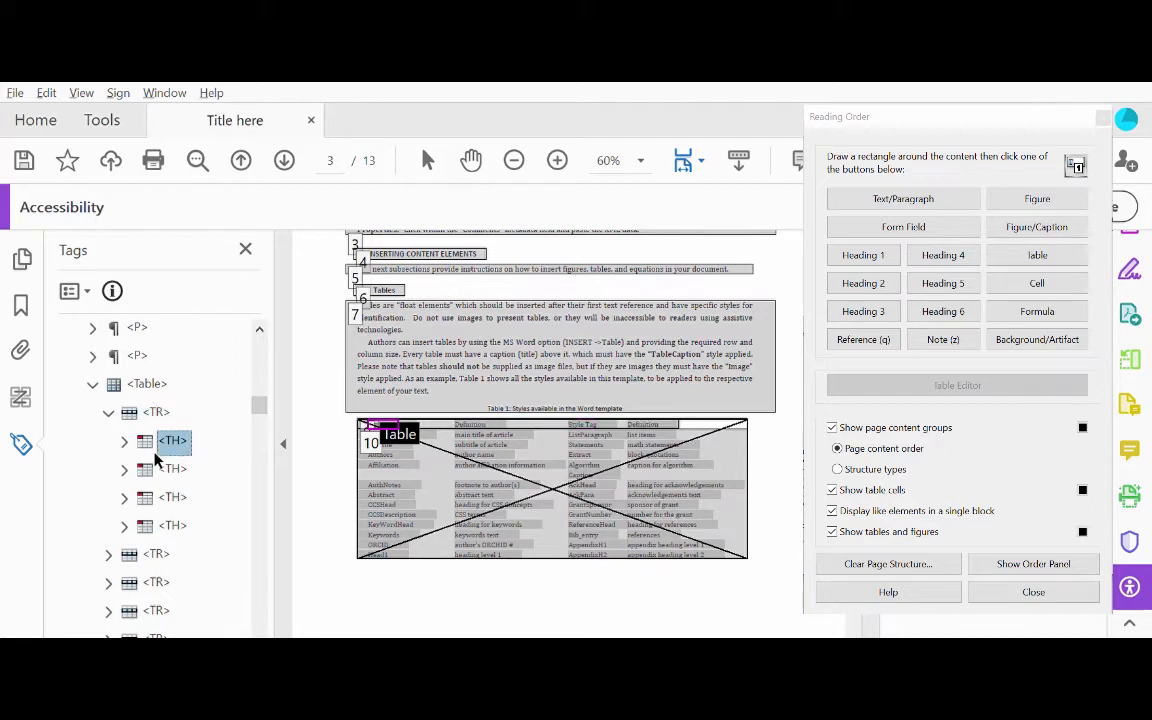
{"action": "key", "text": "Down"}
{"action": "key", "text": "Down"}
{"action": "key", "text": "Down"}
{"action": "key", "text": "Down"}
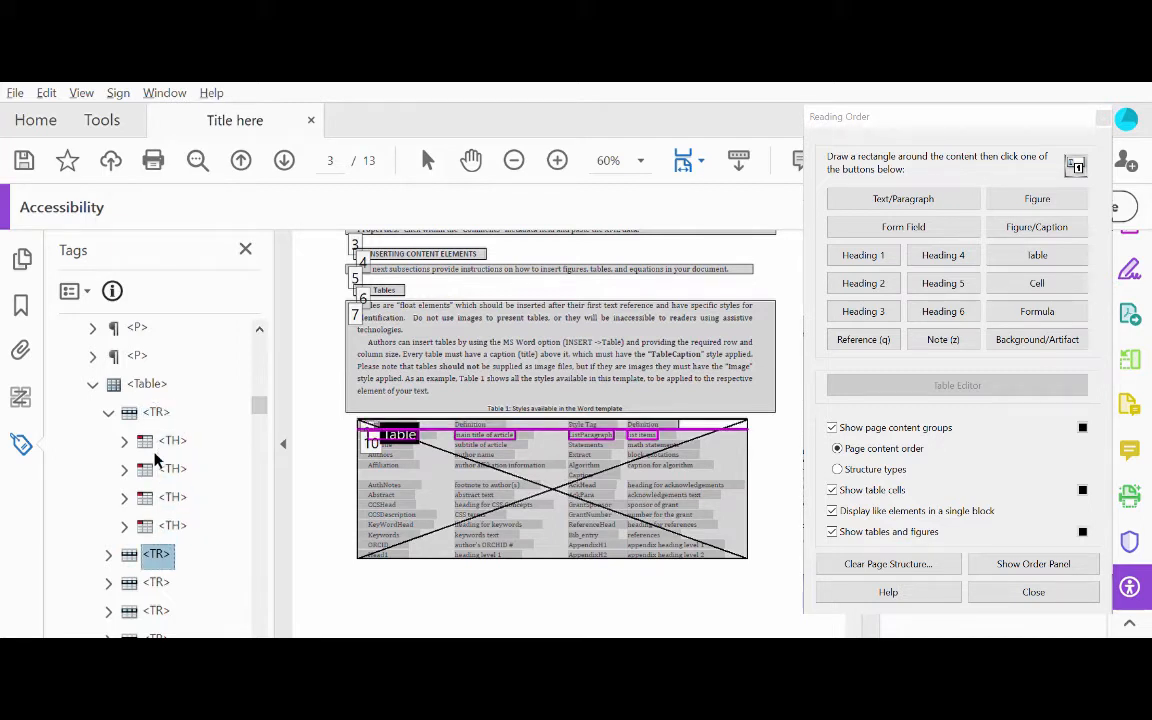
Expand the second row's tag in Table 1 and check which content each of its cell tags marks
{"action": "key", "text": "Right"}
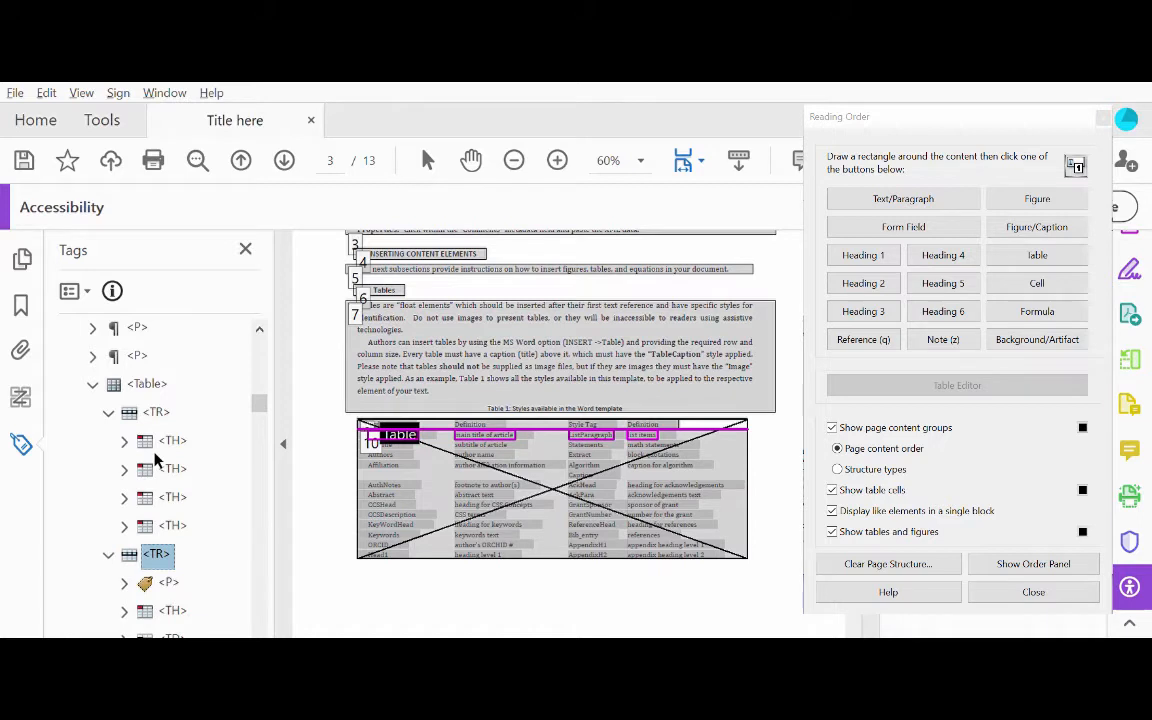
{"action": "scroll", "coordinate": [155, 457], "scroll_direction": "down", "scroll_amount": 2}
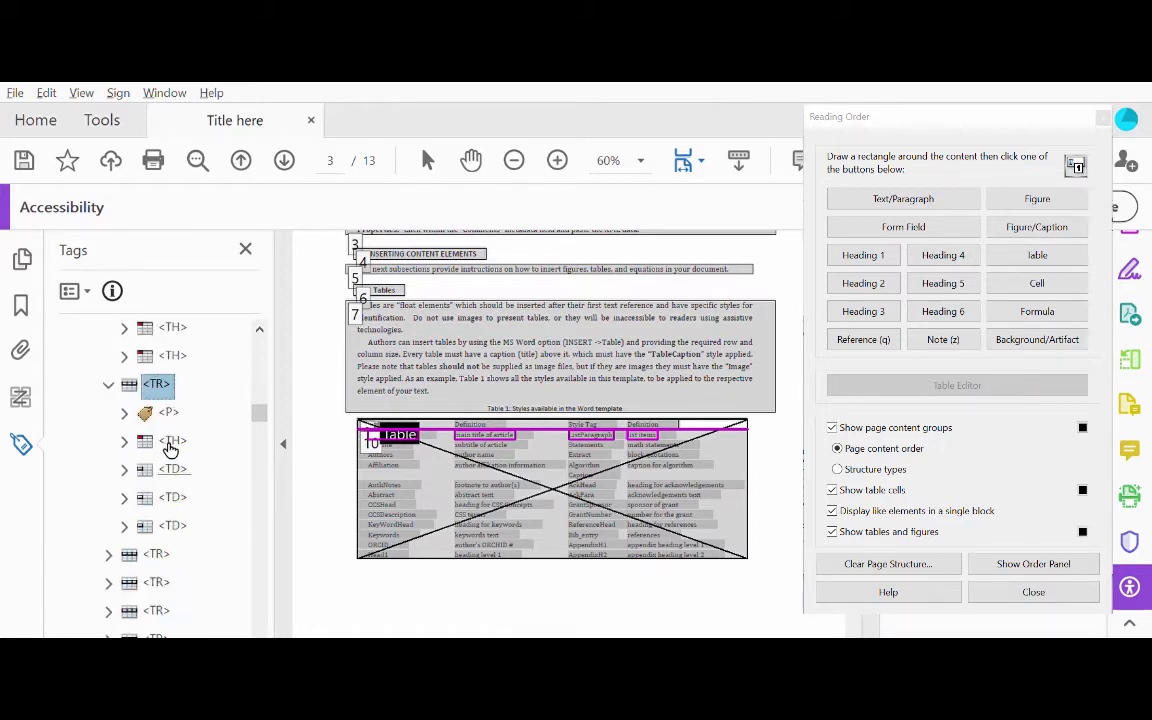
{"action": "key", "text": "Down"}
{"action": "key", "text": "Down"}
{"action": "key", "text": "Down"}
{"action": "key", "text": "Down"}
{"action": "key", "text": "Down"}
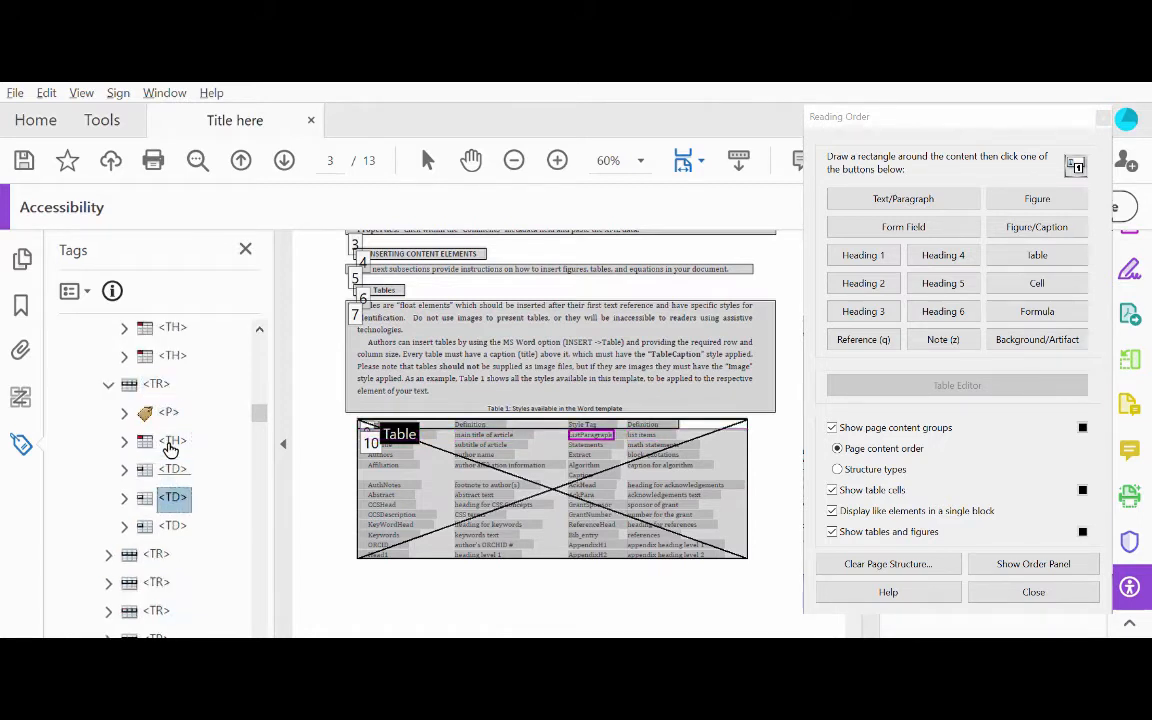
{"action": "key", "text": "Up"}
{"action": "key", "text": "Up"}
{"action": "key", "text": "Up"}
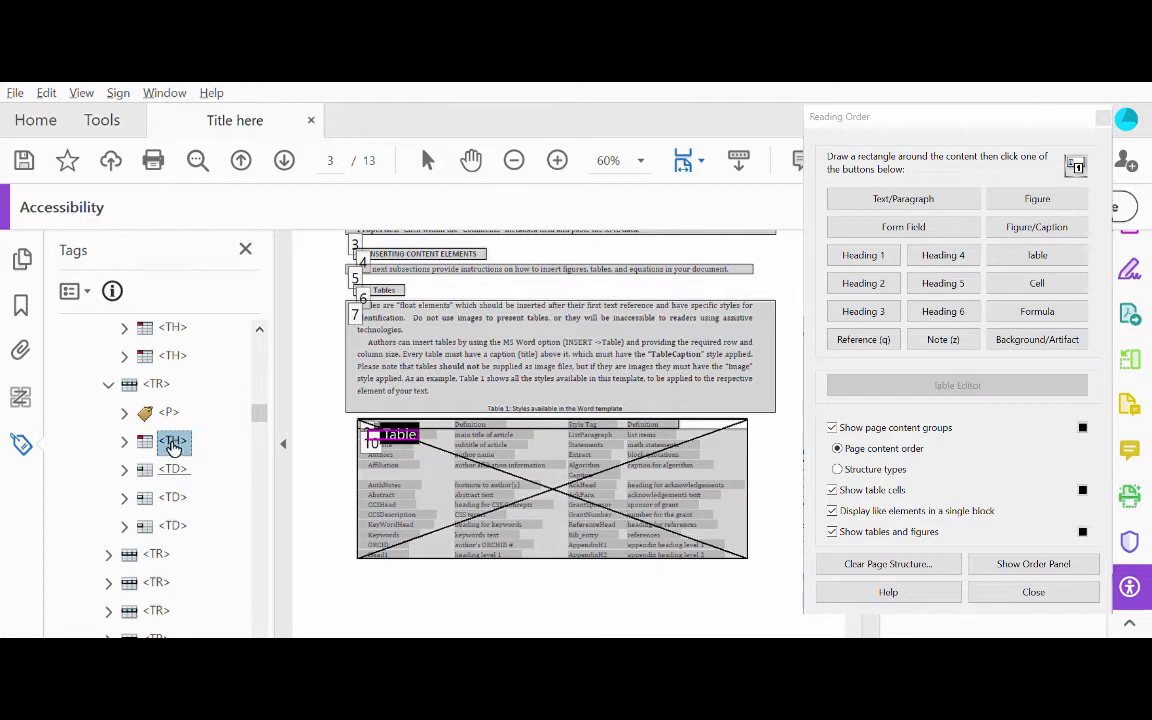
Change the second row's first cell tag to TD, and delete the stray P tag from that row
{"action": "left_click", "coordinate": [172, 445]}
{"action": "left_click", "coordinate": [189, 439]}
{"action": "key", "text": "BackSpace"}
{"action": "type", "text": "D"}
{"action": "key", "text": "Return"}
{"action": "left_click", "coordinate": [192, 418]}
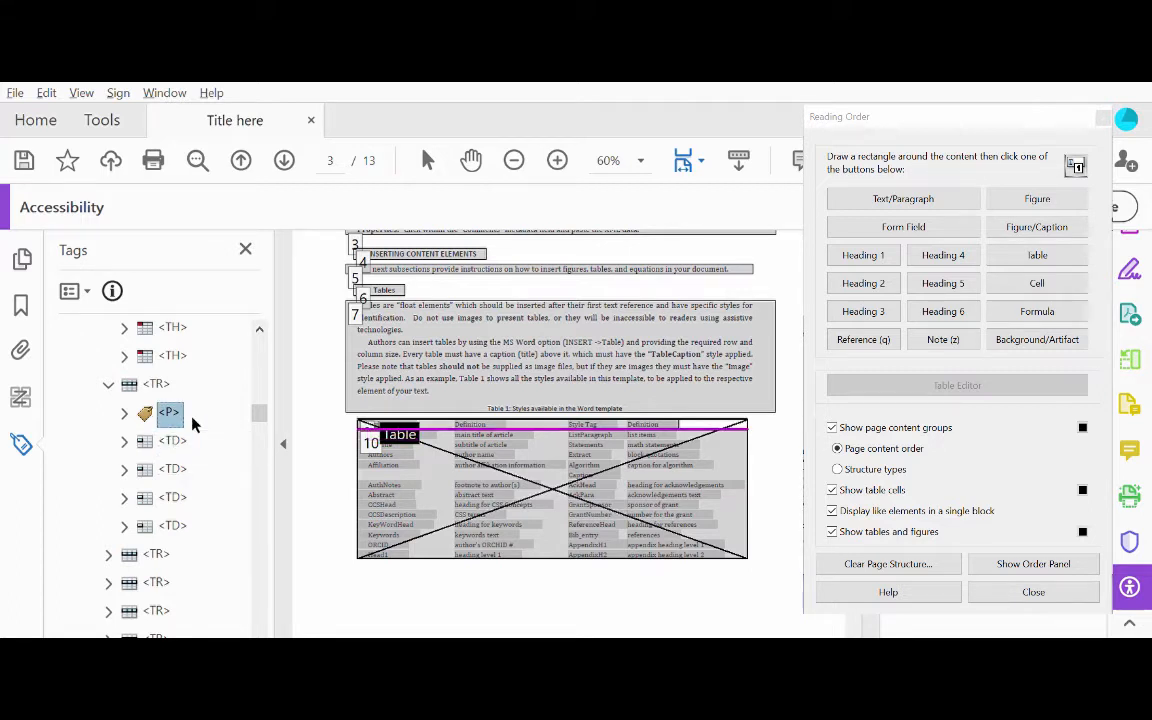
{"action": "key", "text": "Delete"}
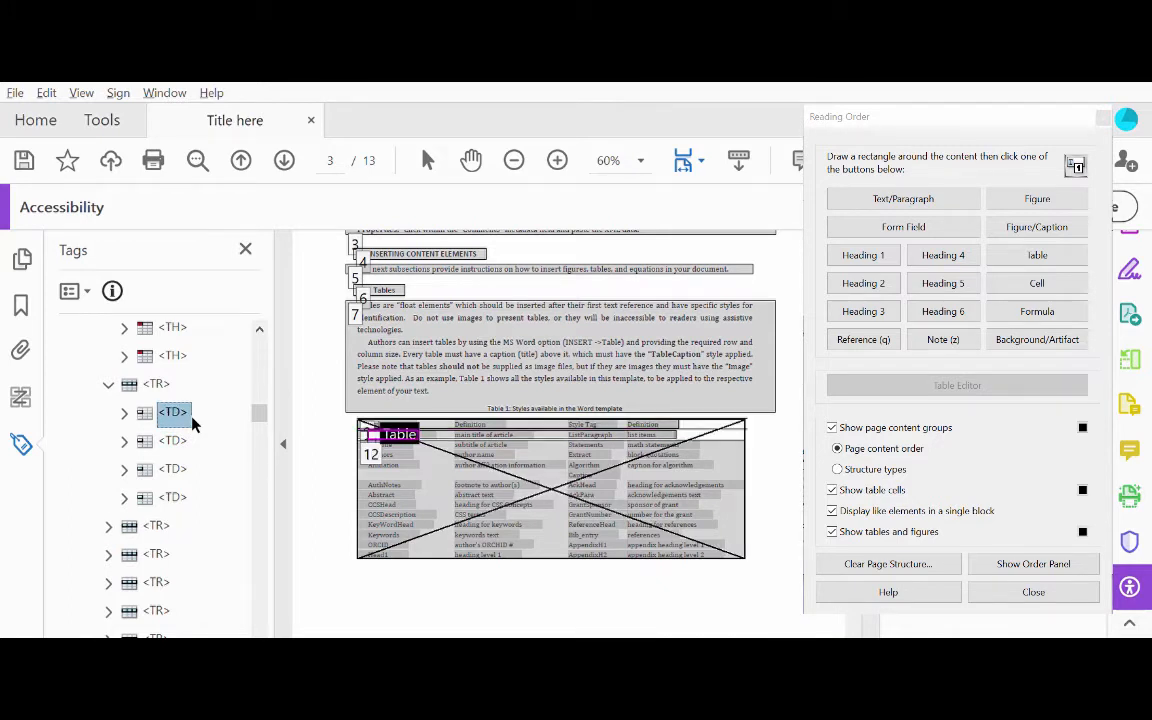
Check the second row's remaining cell tags, then expand the third row and check its cells down to the fourth row
{"action": "key", "text": "Down"}
{"action": "key", "text": "Down"}
{"action": "key", "text": "Down"}
{"action": "key", "text": "Down"}
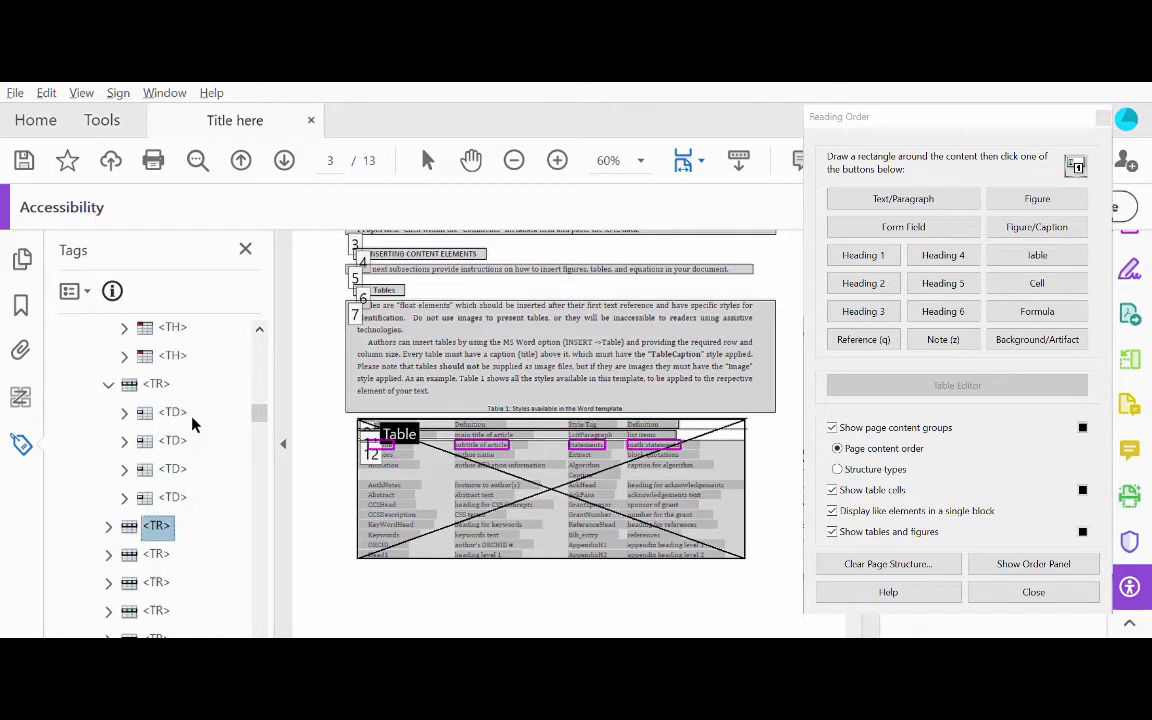
{"action": "key", "text": "Right"}
{"action": "key", "text": "Down"}
{"action": "key", "text": "Down"}
{"action": "key", "text": "Down"}
{"action": "key", "text": "Down"}
{"action": "key", "text": "Down"}
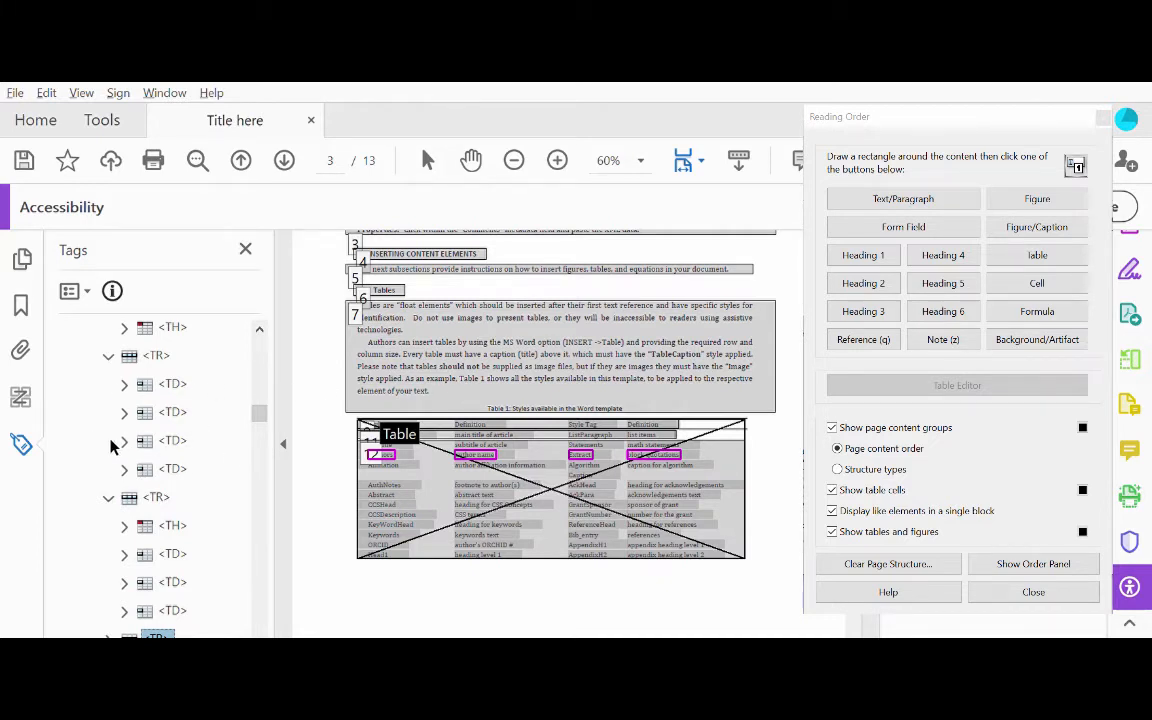
Collapse Table 1's tag and mark the table's caption text on page 3 as Text/Paragraph
{"action": "scroll", "coordinate": [140, 445], "scroll_direction": "up", "scroll_amount": 4}
{"action": "left_click", "coordinate": [93, 524]}
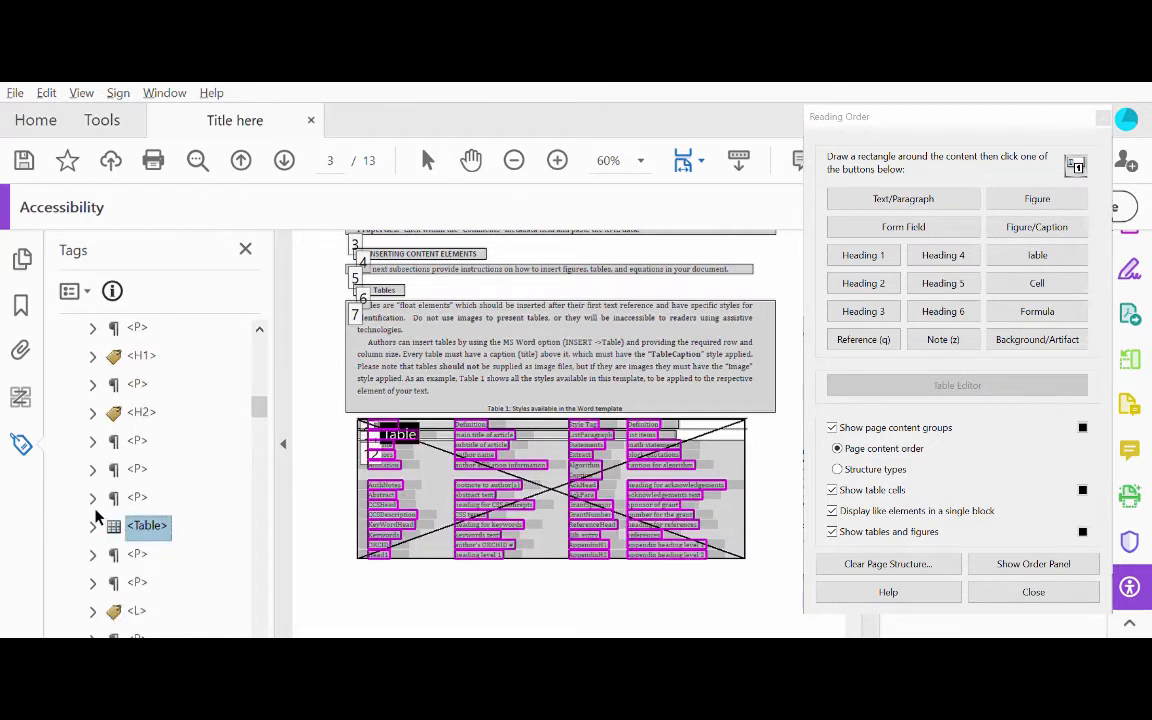
{"action": "scroll", "coordinate": [450, 372], "scroll_direction": "down", "scroll_amount": 1}
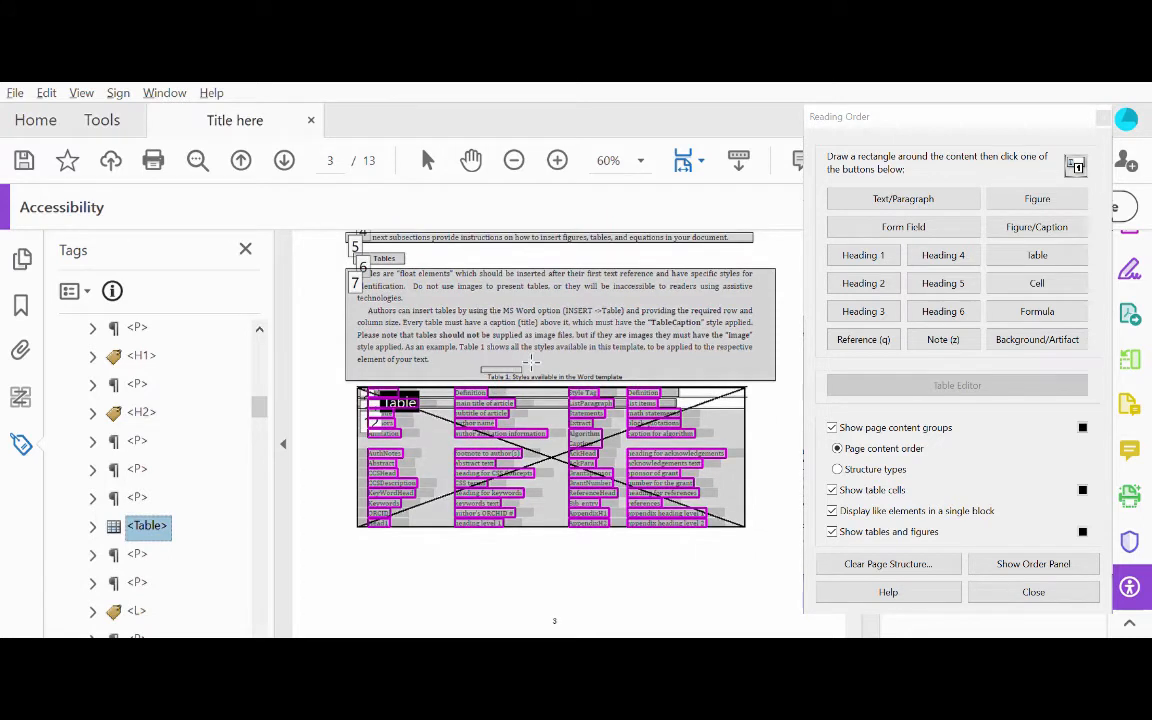
{"action": "left_click_drag", "start_coordinate": [531, 362], "coordinate": [644, 374]}
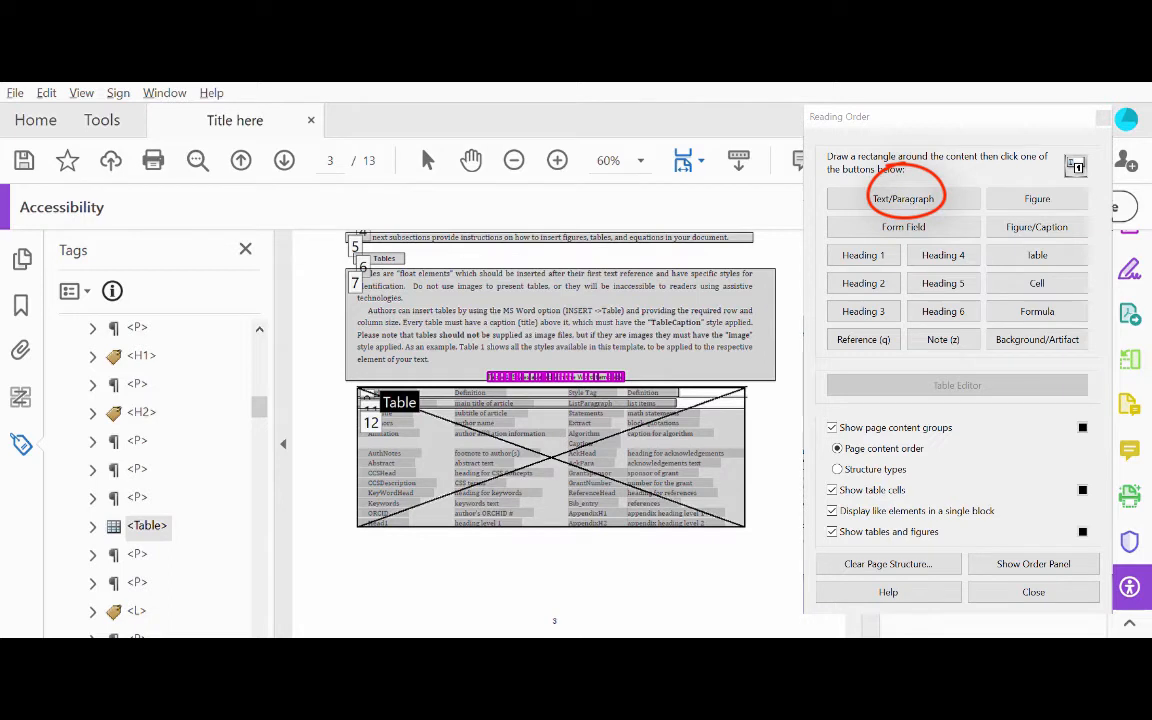
{"action": "left_click", "coordinate": [903, 198]}
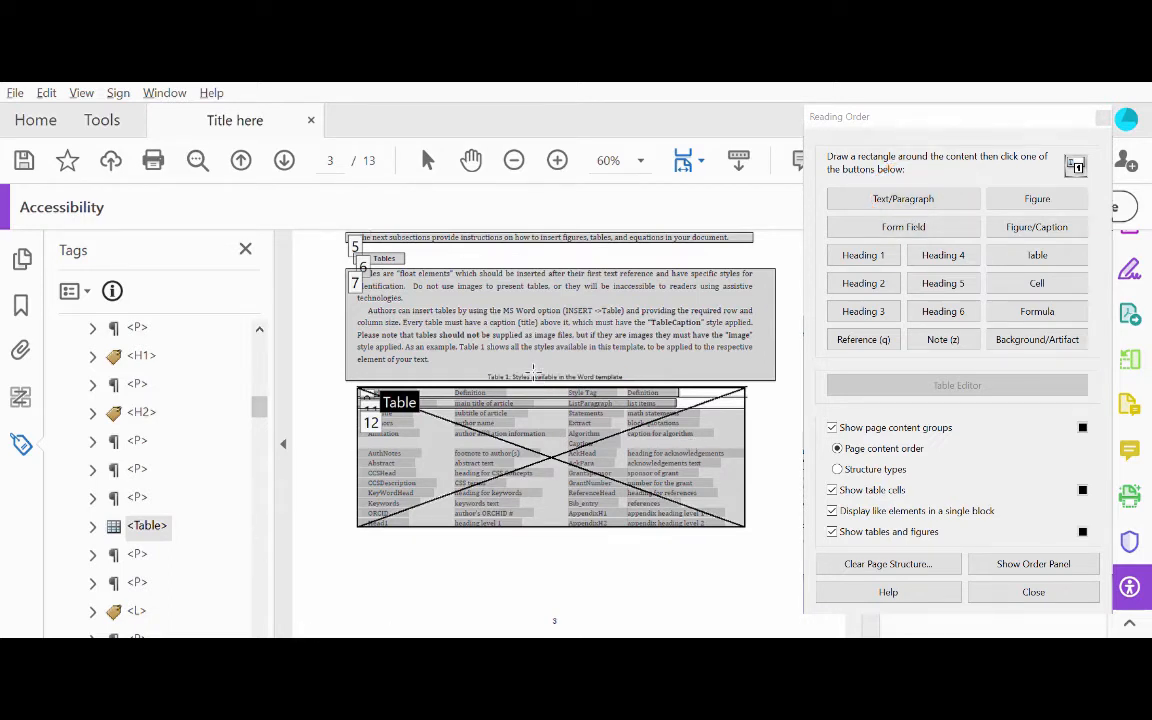
Change the P tag of Table 1's caption text to Caption
{"action": "left_click", "coordinate": [137, 494]}
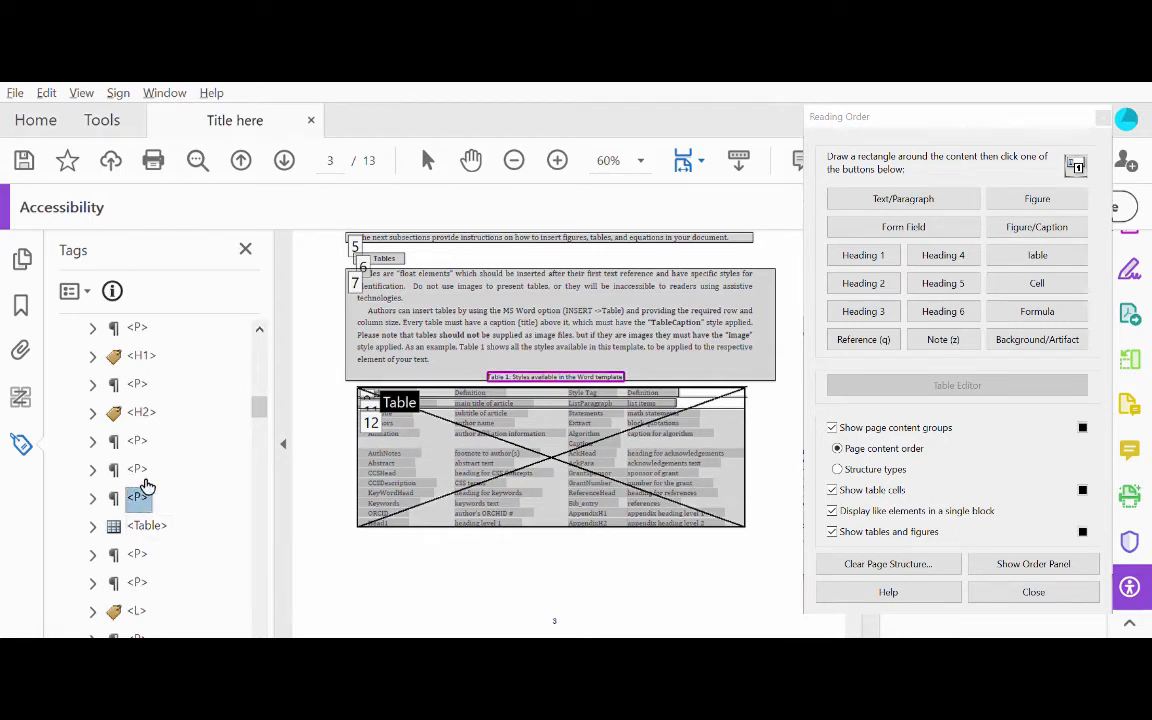
{"action": "left_click", "coordinate": [150, 492]}
{"action": "key", "text": "BackSpace"}
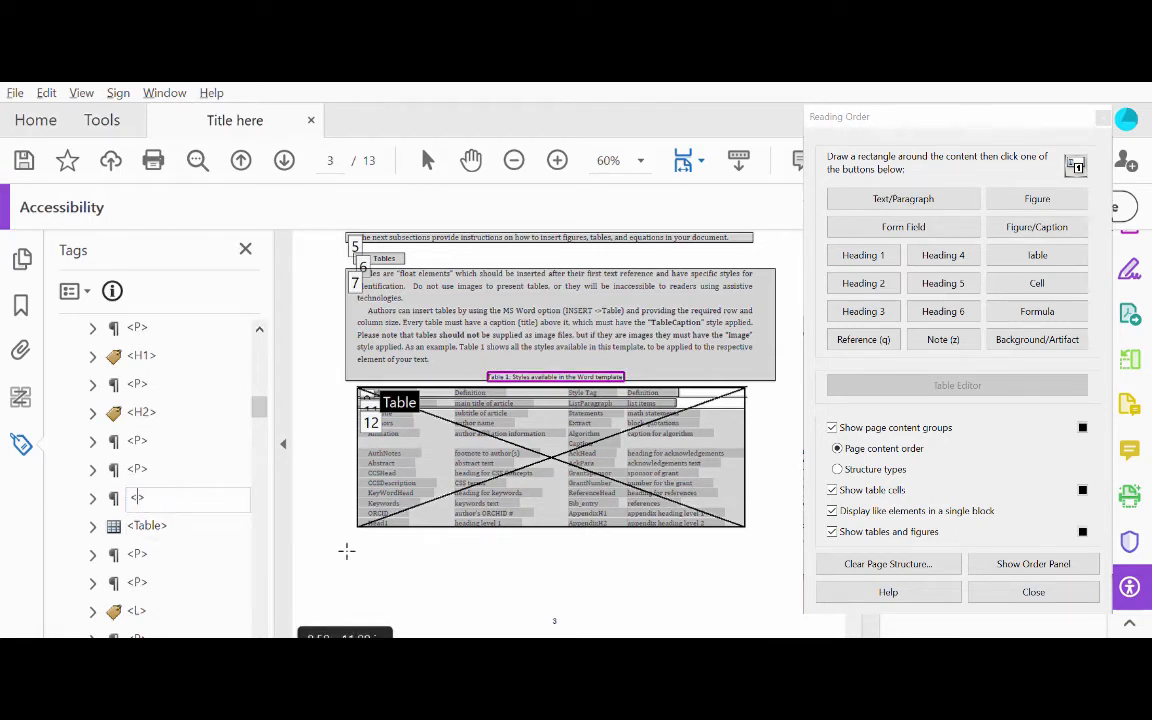
{"action": "type", "text": "Caption"}
{"action": "key", "text": "Return"}
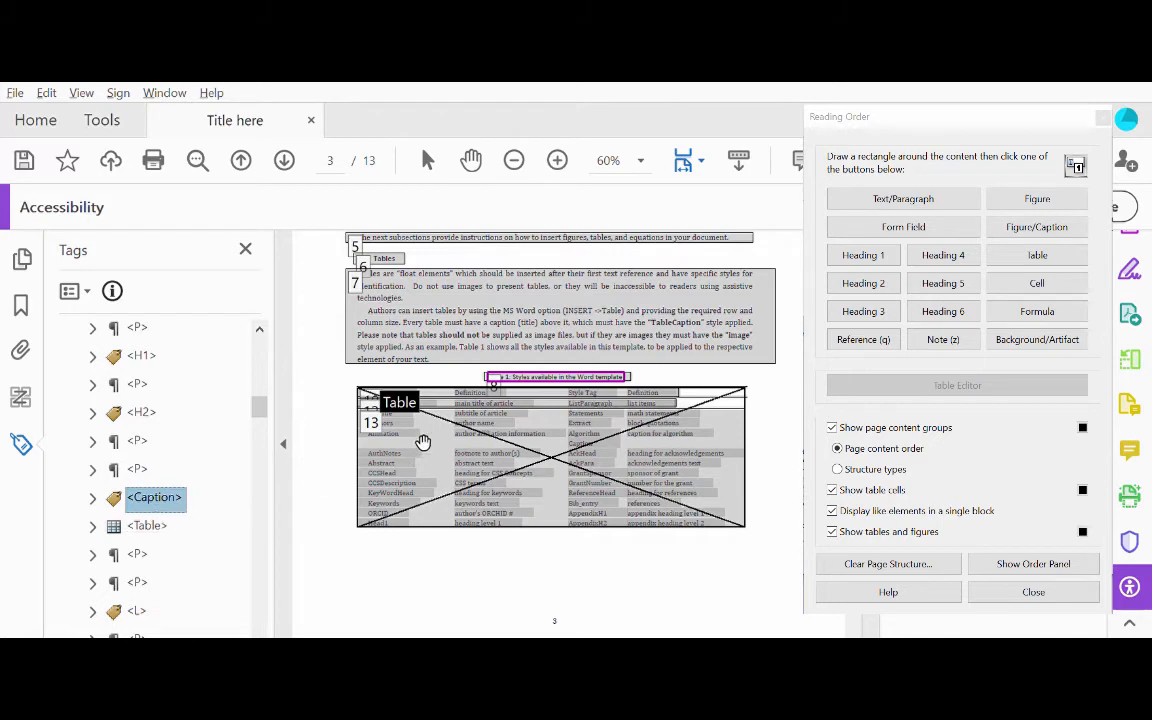
View the continuation of Table 1 on page 4, and review the alternate text of the document's images
{"action": "scroll", "coordinate": [509, 442], "scroll_direction": "down", "scroll_amount": 5}
{"action": "scroll", "coordinate": [509, 442], "scroll_direction": "down", "scroll_amount": 3}
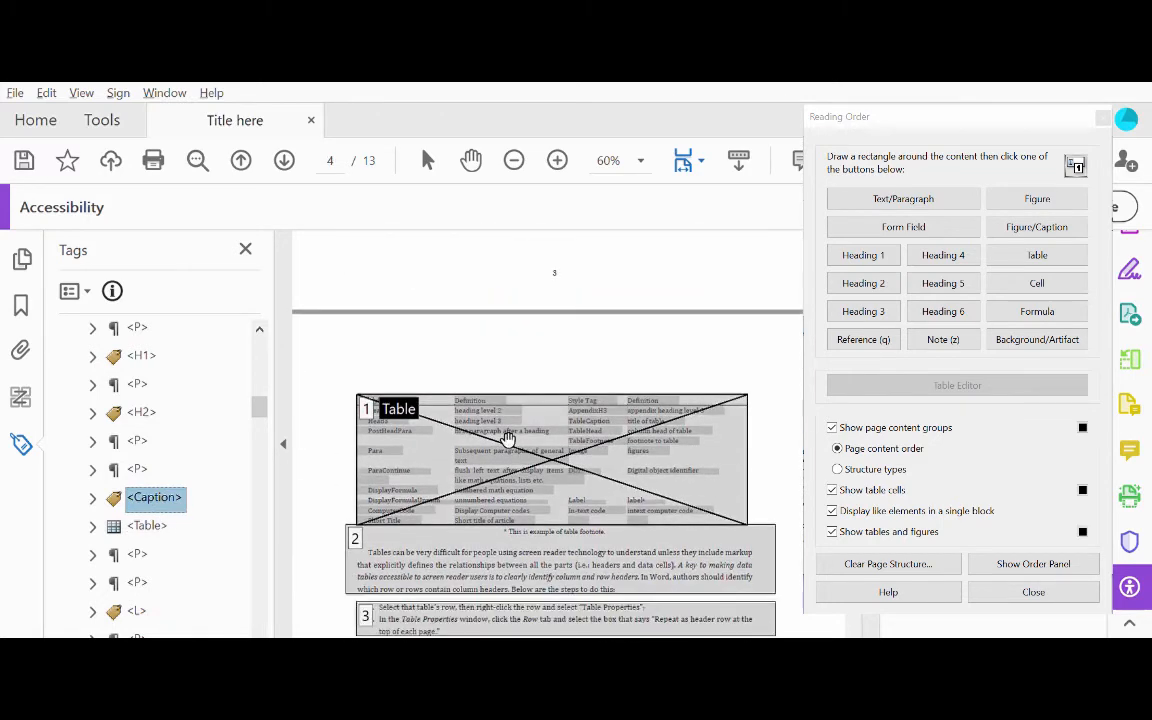
{"action": "scroll", "coordinate": [509, 442], "scroll_direction": "down", "scroll_amount": 1}
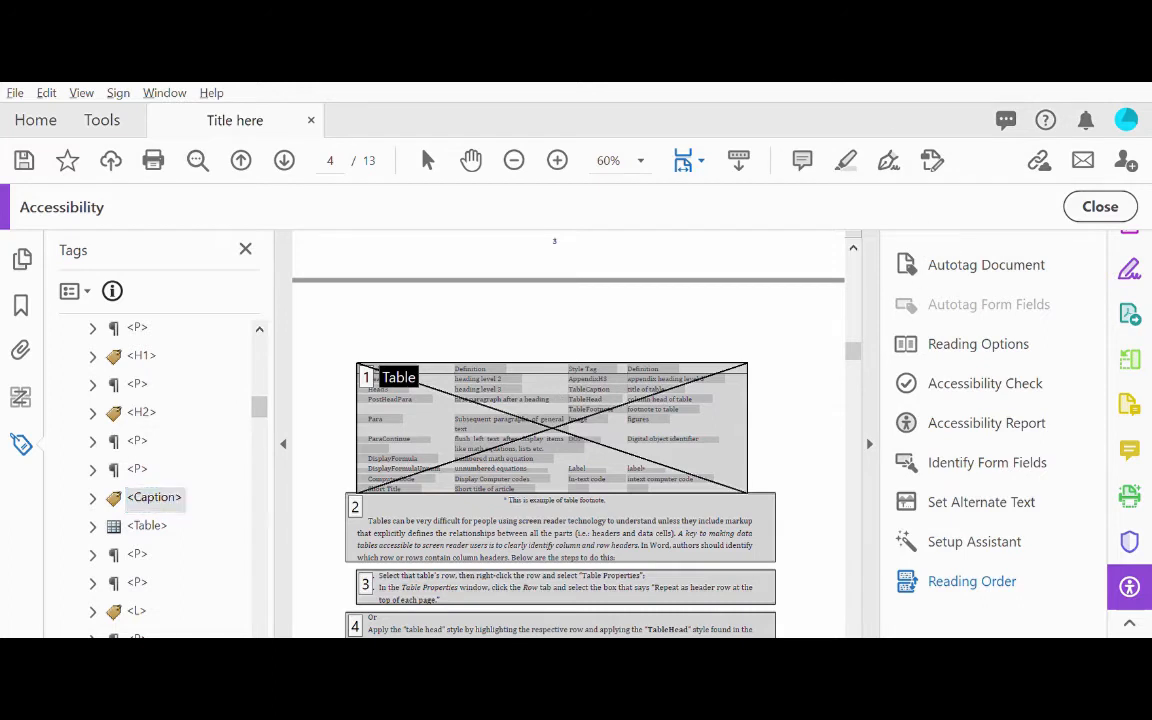
{"action": "left_click", "coordinate": [926, 252]}
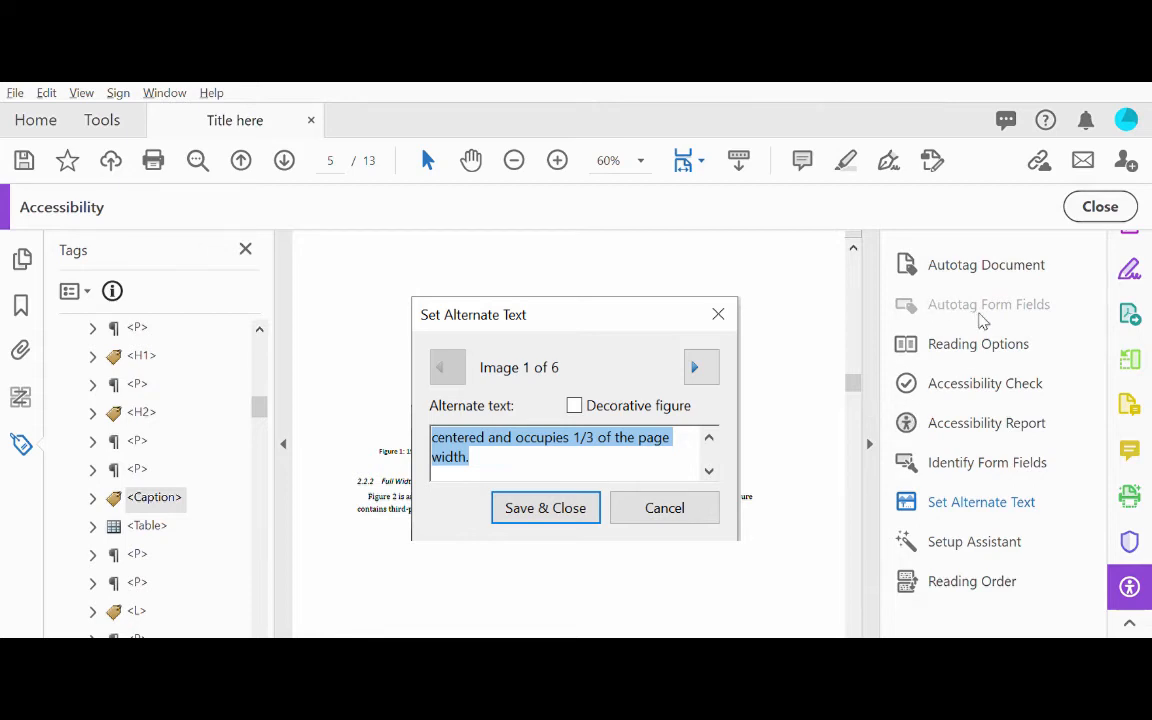
{"action": "left_click", "coordinate": [701, 367]}
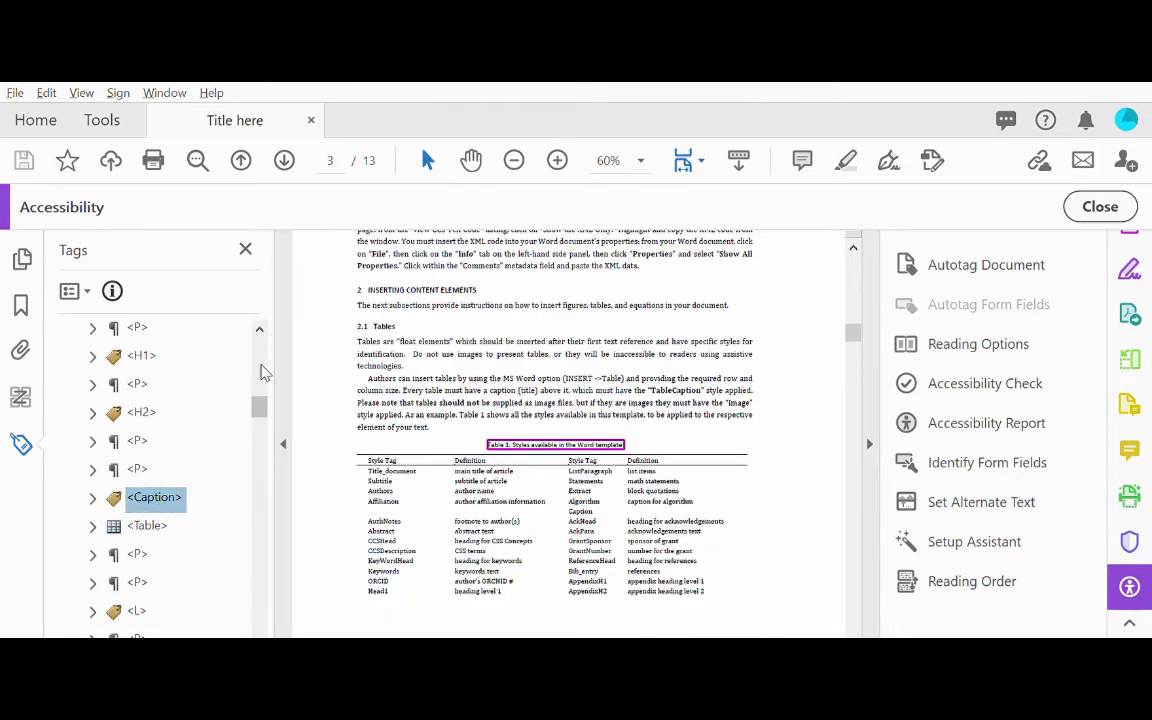
Check the content marked by the Sect tag and the first H1 tag at the start of the tag tree
{"action": "left_click_drag", "start_coordinate": [260, 402], "coordinate": [257, 321]}
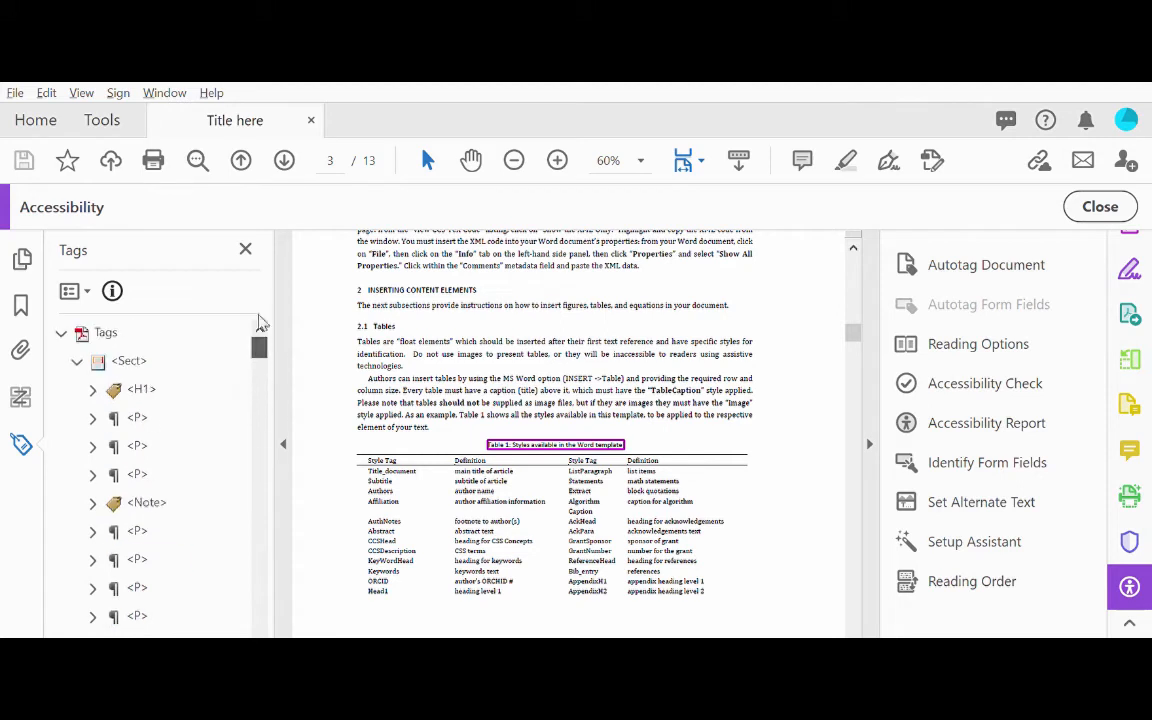
{"action": "left_click", "coordinate": [129, 358]}
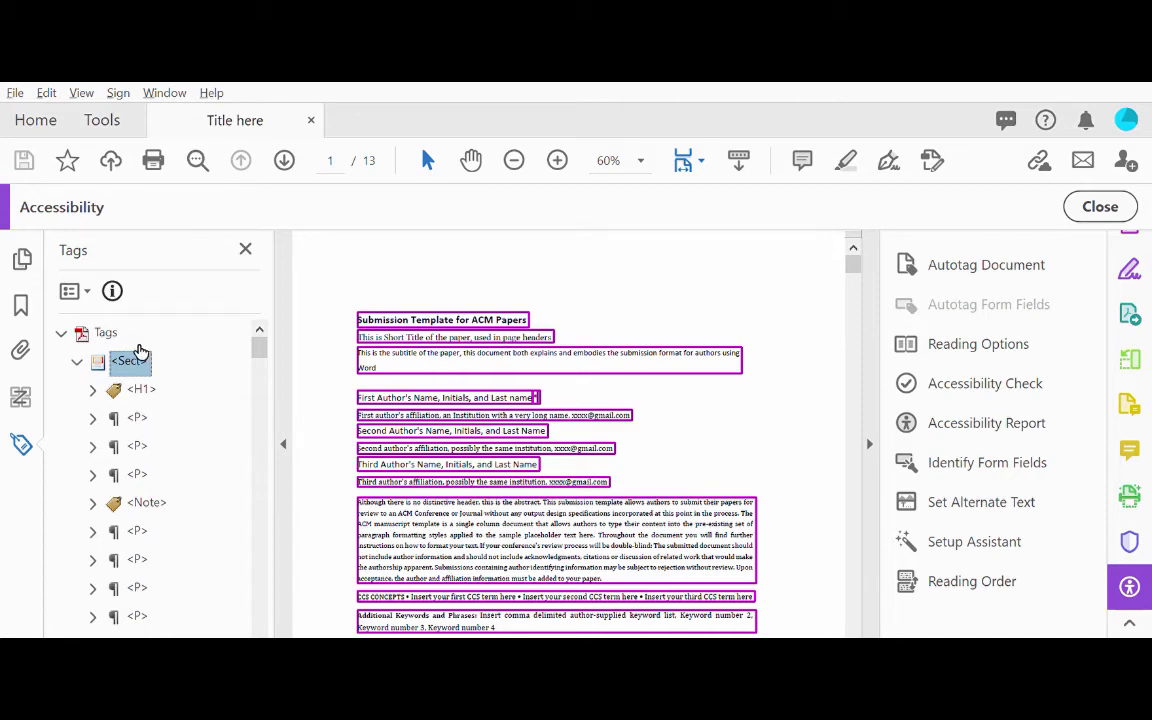
{"action": "left_click", "coordinate": [145, 387]}
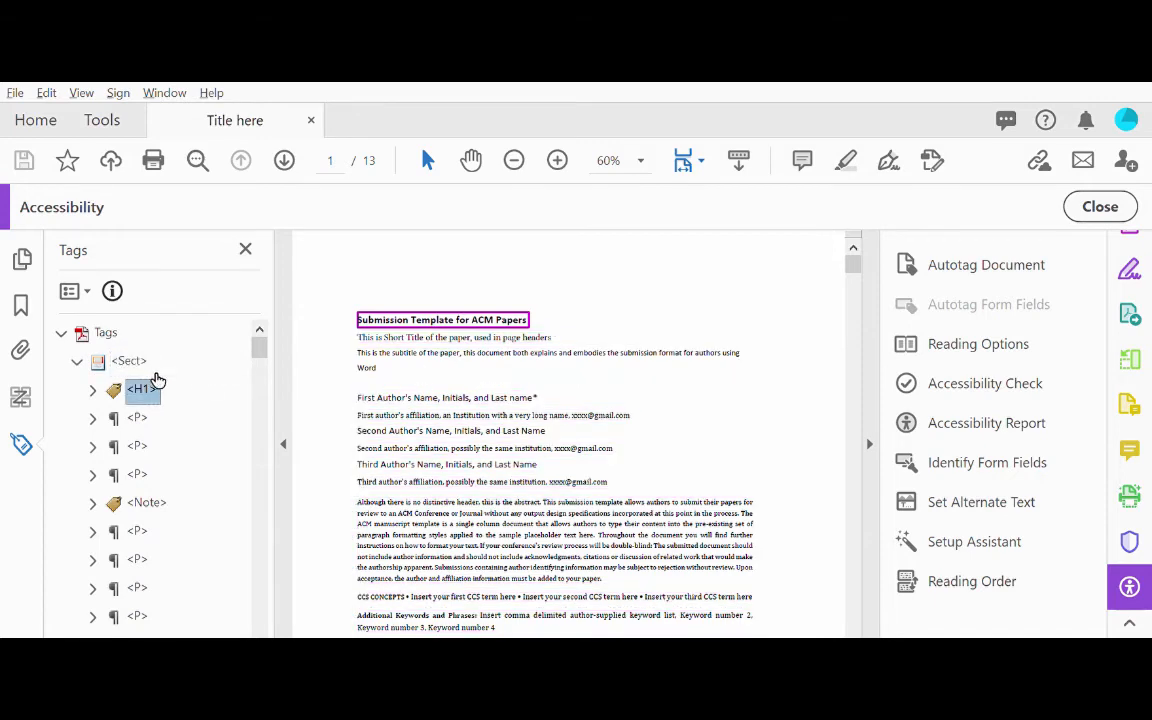
{"action": "left_click", "coordinate": [130, 360]}
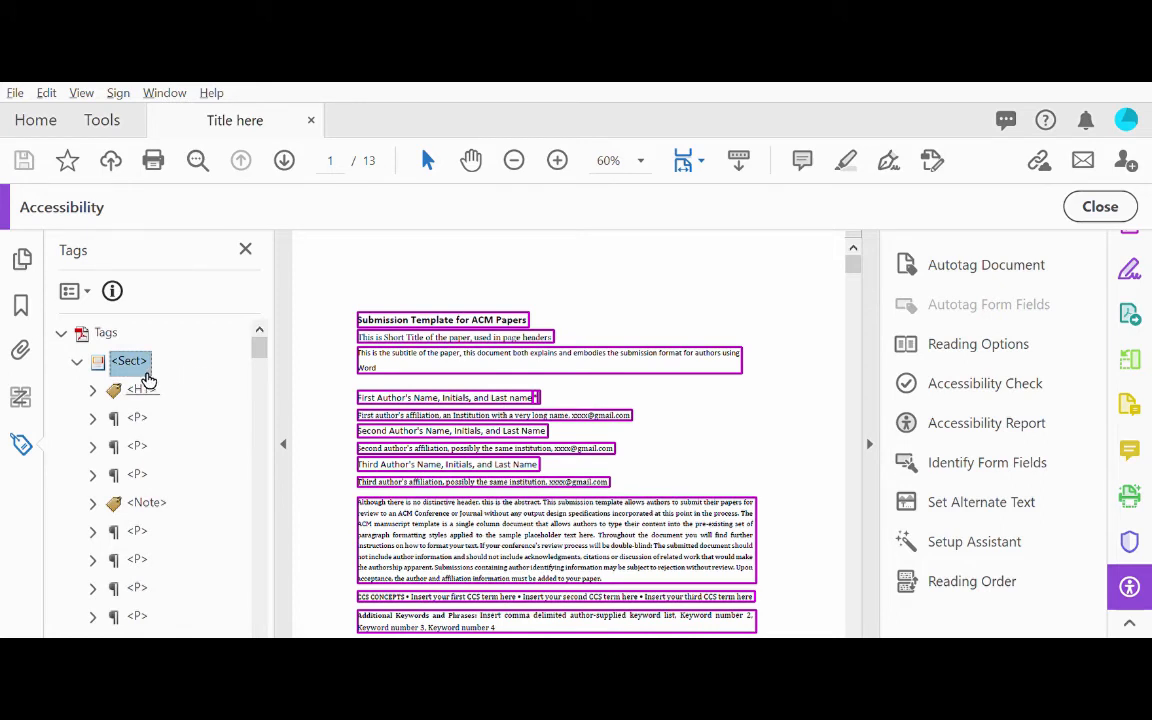
{"action": "left_click", "coordinate": [143, 388]}
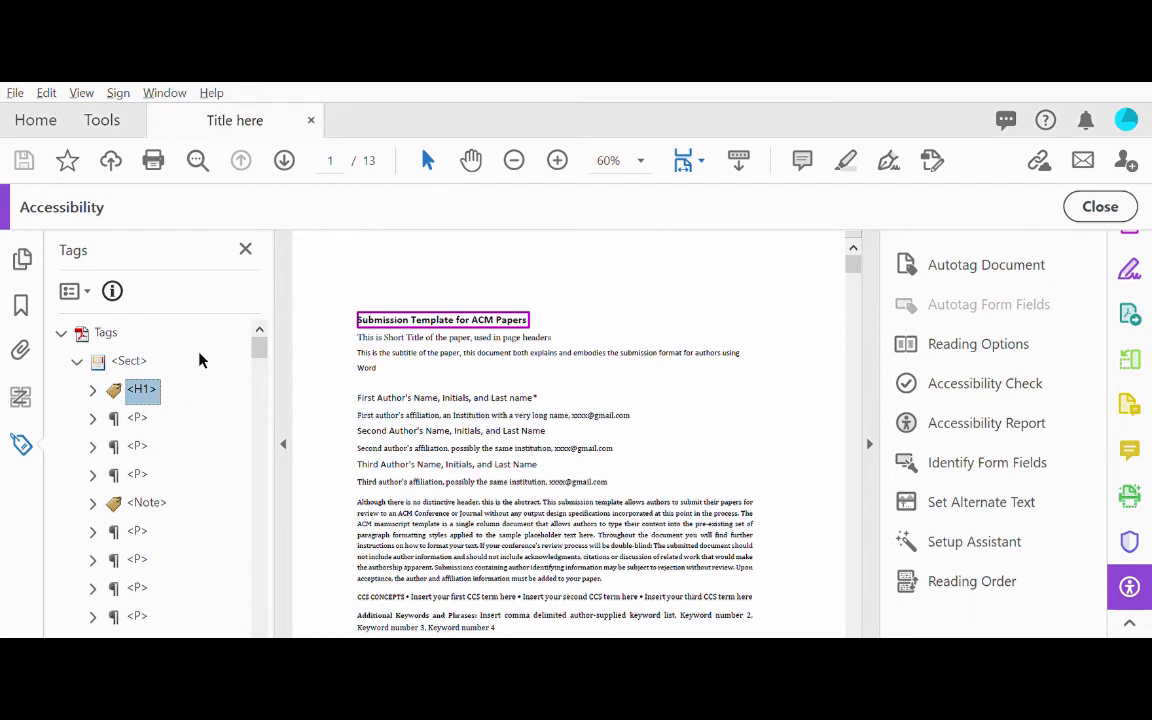
Display the reading order numbers on page 1 and compare the content order with the tag tree
{"action": "left_click", "coordinate": [971, 581]}
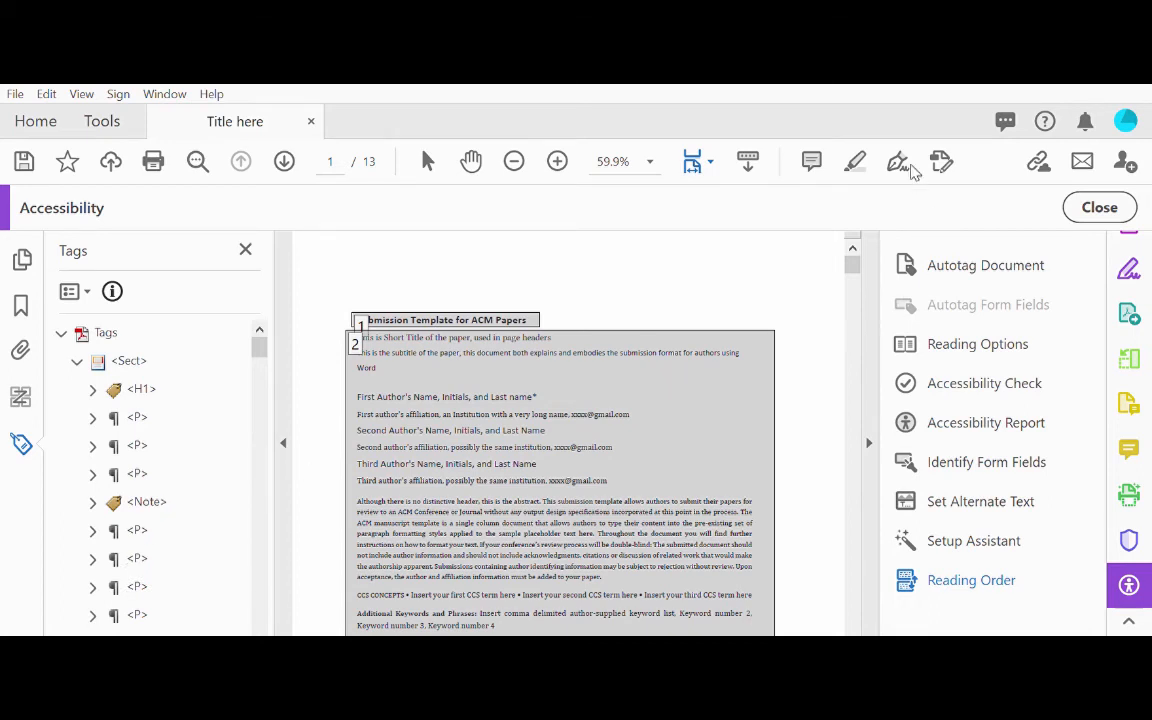
{"action": "left_click", "coordinate": [19, 388]}
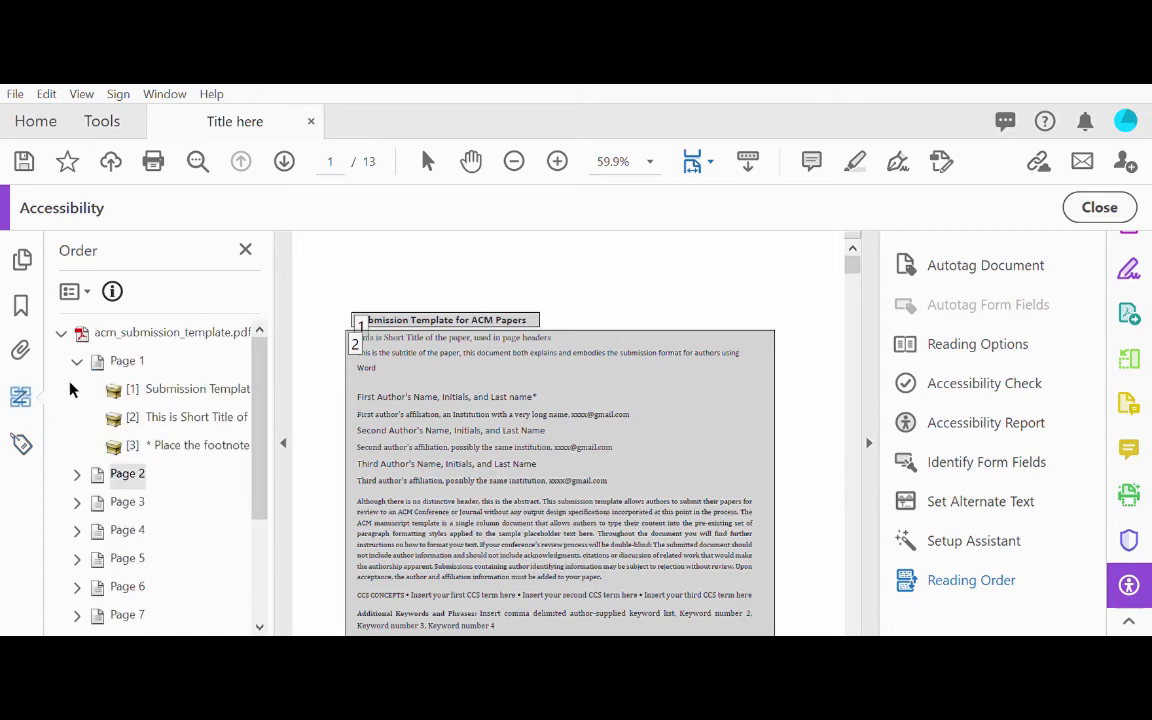
{"action": "left_click", "coordinate": [22, 441]}
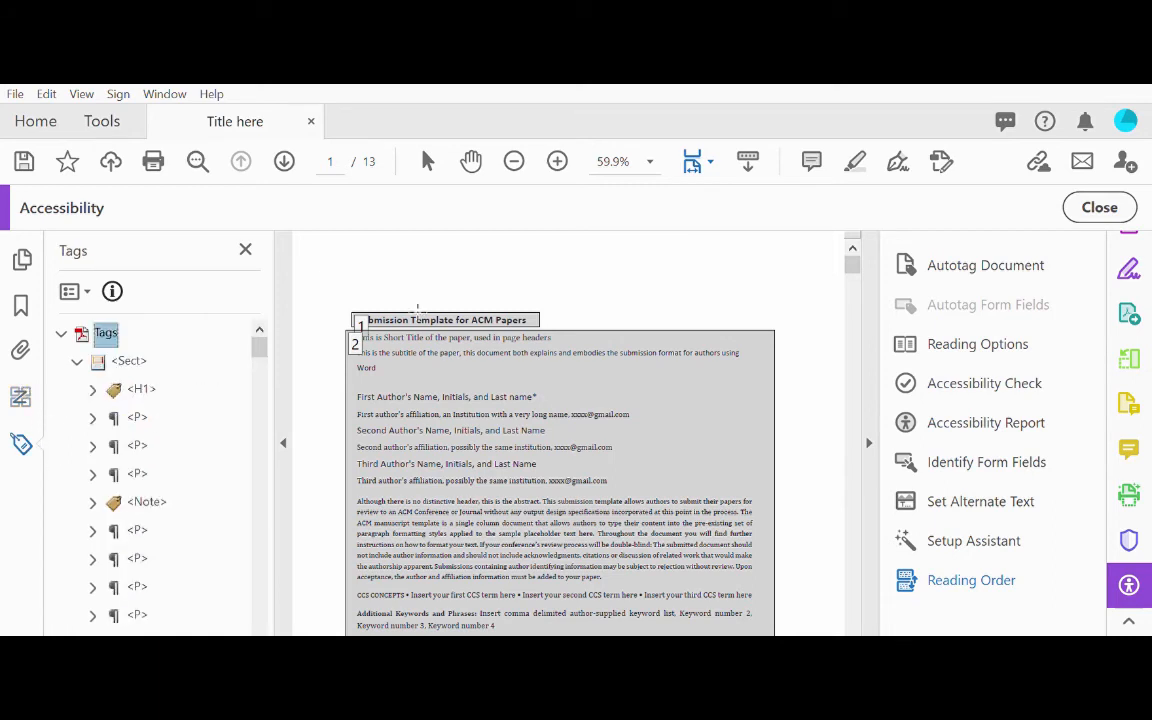
{"action": "left_click", "coordinate": [20, 395]}
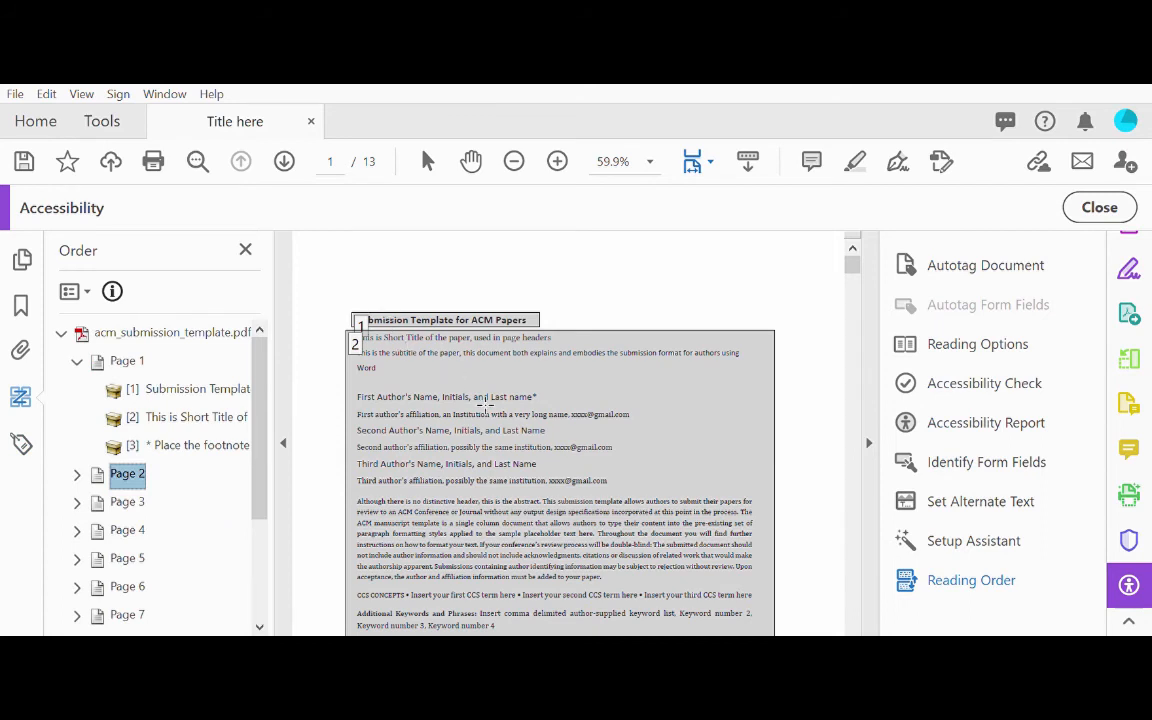
Examine the numbered content blocks on page 1 in reading order and continue to the blocks on page 2
{"action": "scroll", "coordinate": [485, 403], "scroll_direction": "down", "scroll_amount": 1}
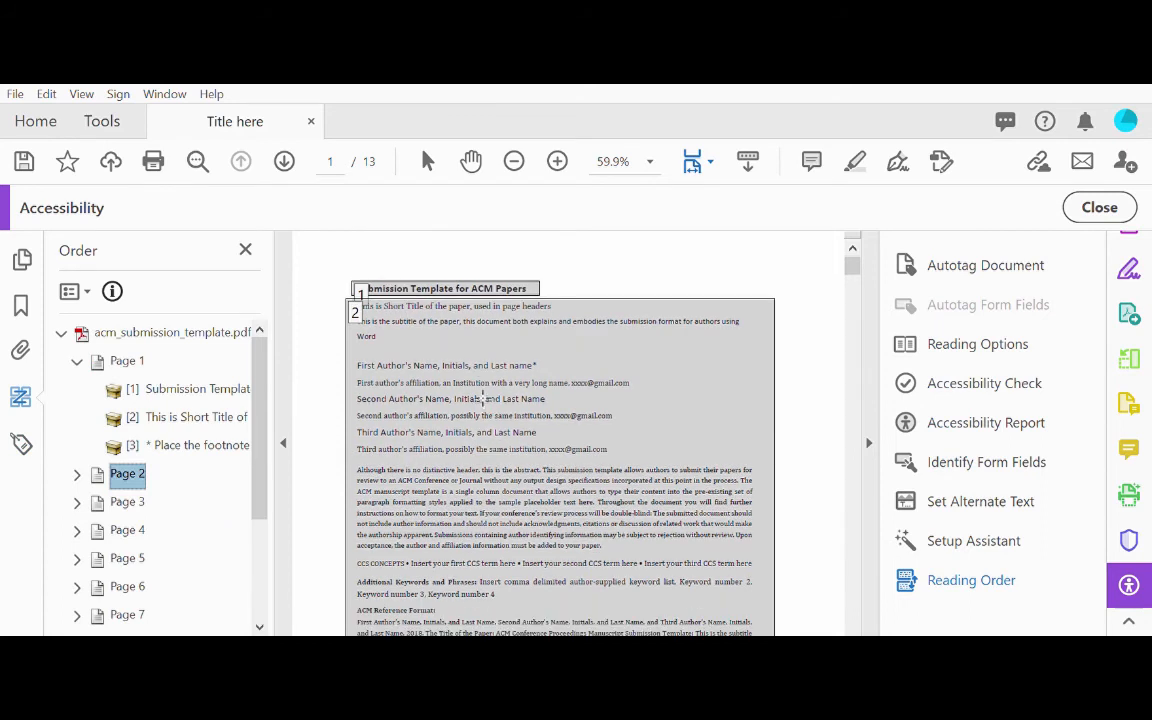
{"action": "scroll", "coordinate": [418, 336], "scroll_direction": "down", "scroll_amount": 1}
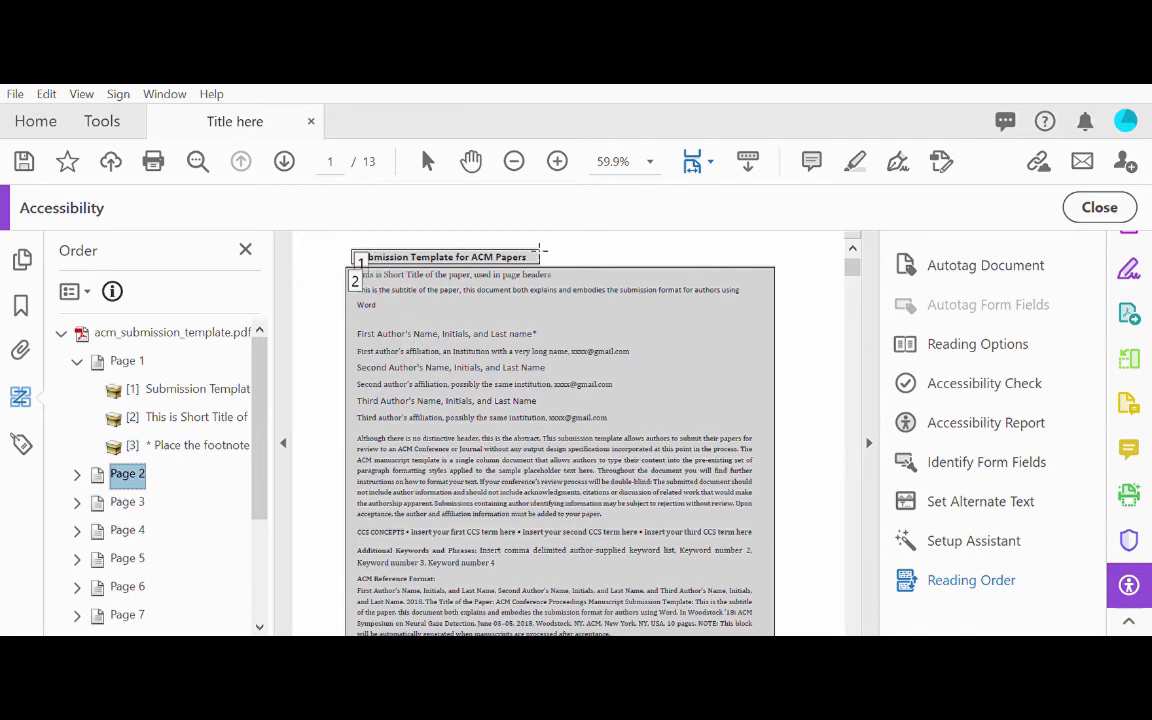
{"action": "scroll", "coordinate": [432, 510], "scroll_direction": "down", "scroll_amount": 5}
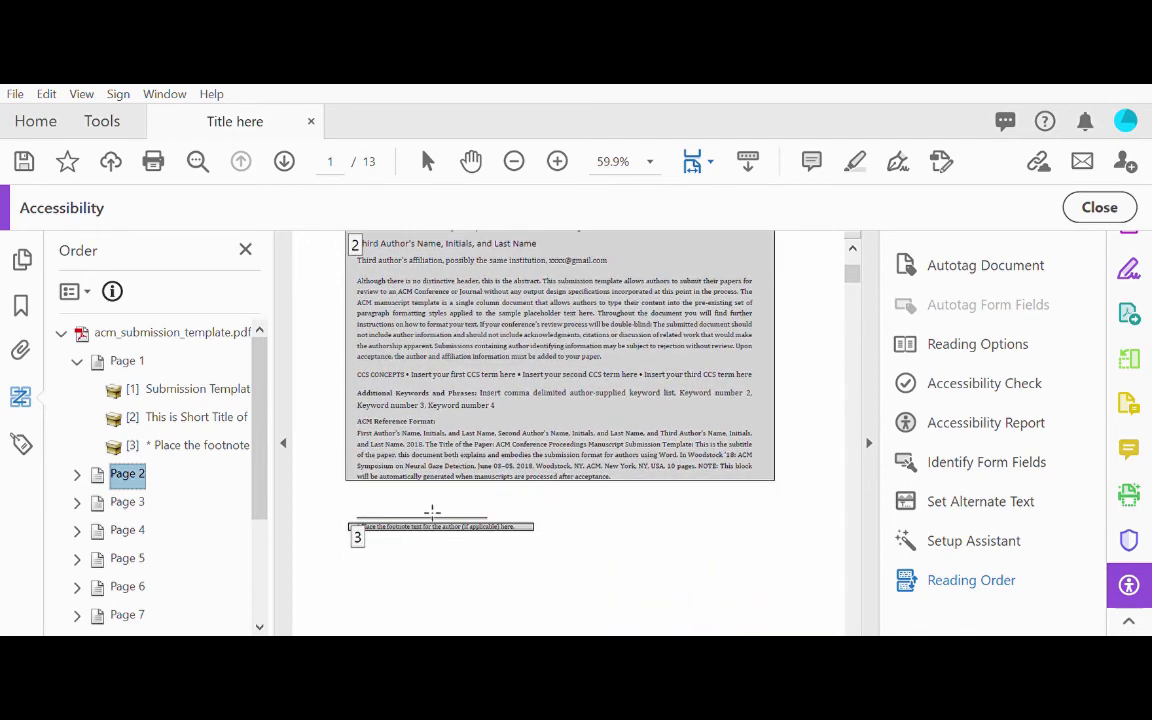
{"action": "scroll", "coordinate": [480, 400], "scroll_direction": "down", "scroll_amount": 8}
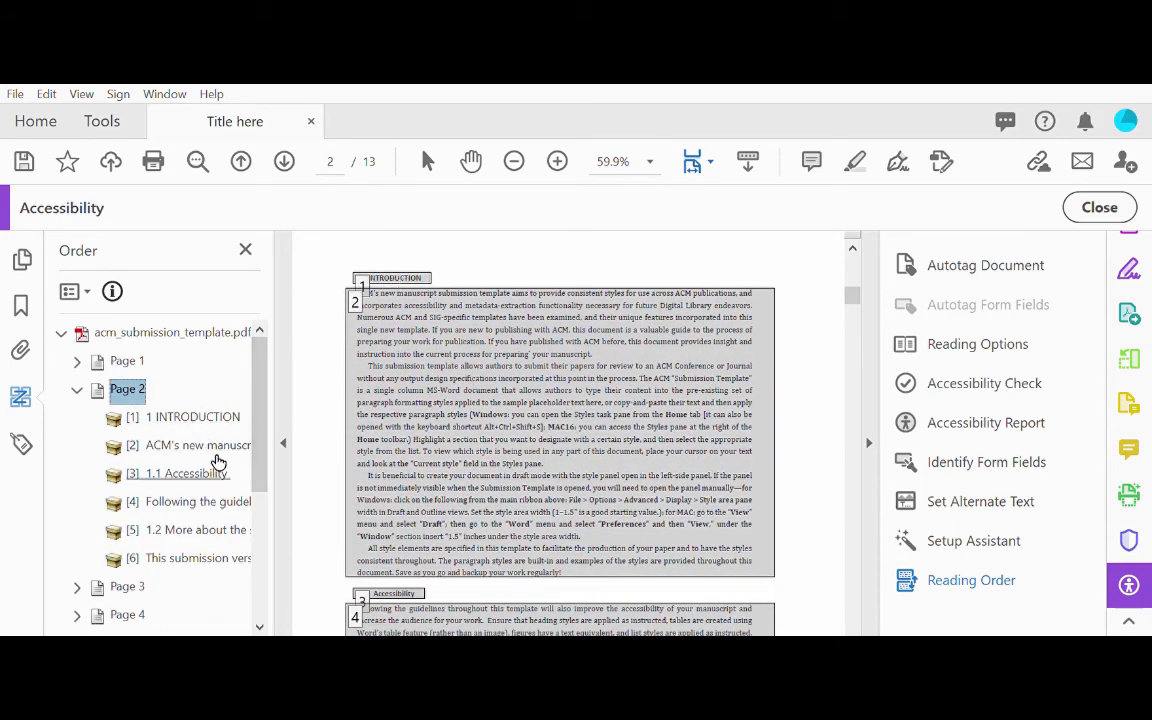
Move the 1 INTRODUCTION heading below the first body text block in page 2's reading order, and finish the reading order editing
{"action": "left_click", "coordinate": [172, 419]}
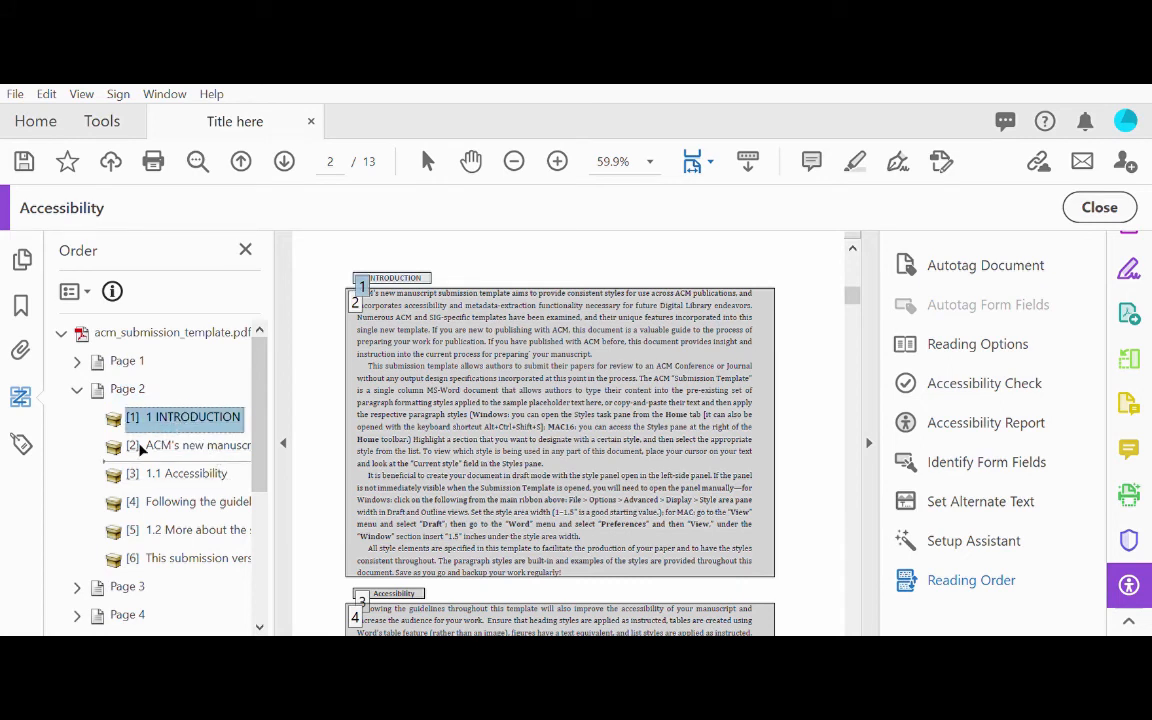
{"action": "left_click_drag", "start_coordinate": [141, 452], "coordinate": [141, 455]}
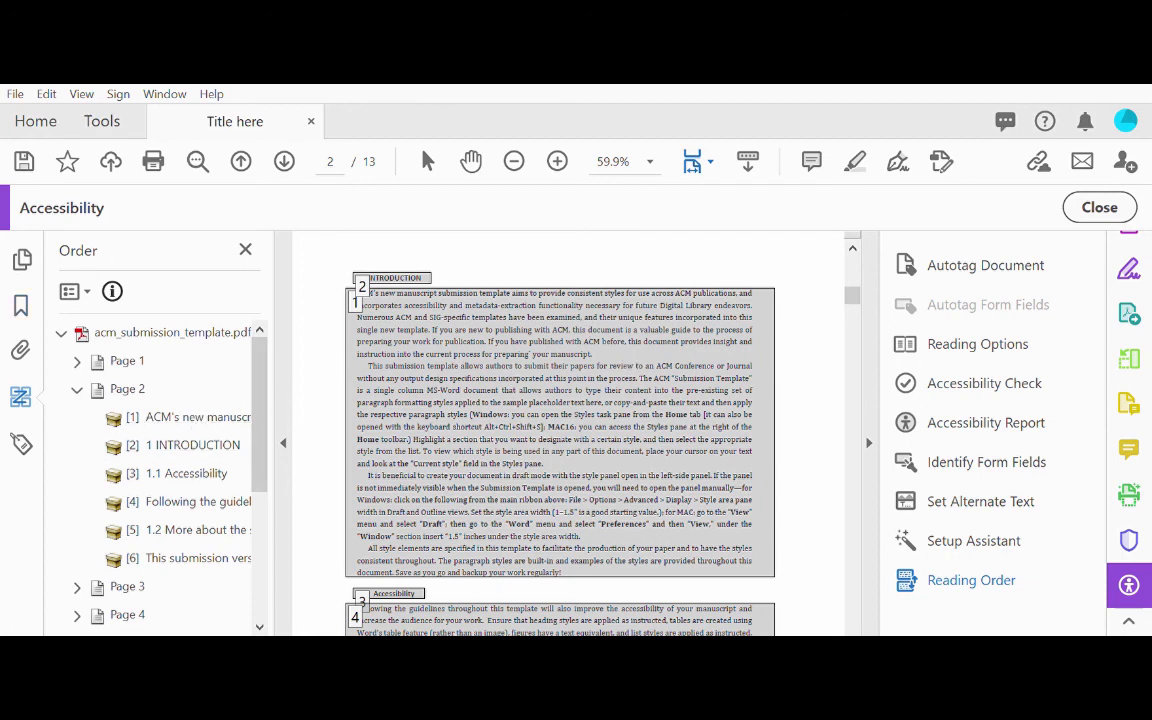
{"action": "left_click", "coordinate": [757, 170]}
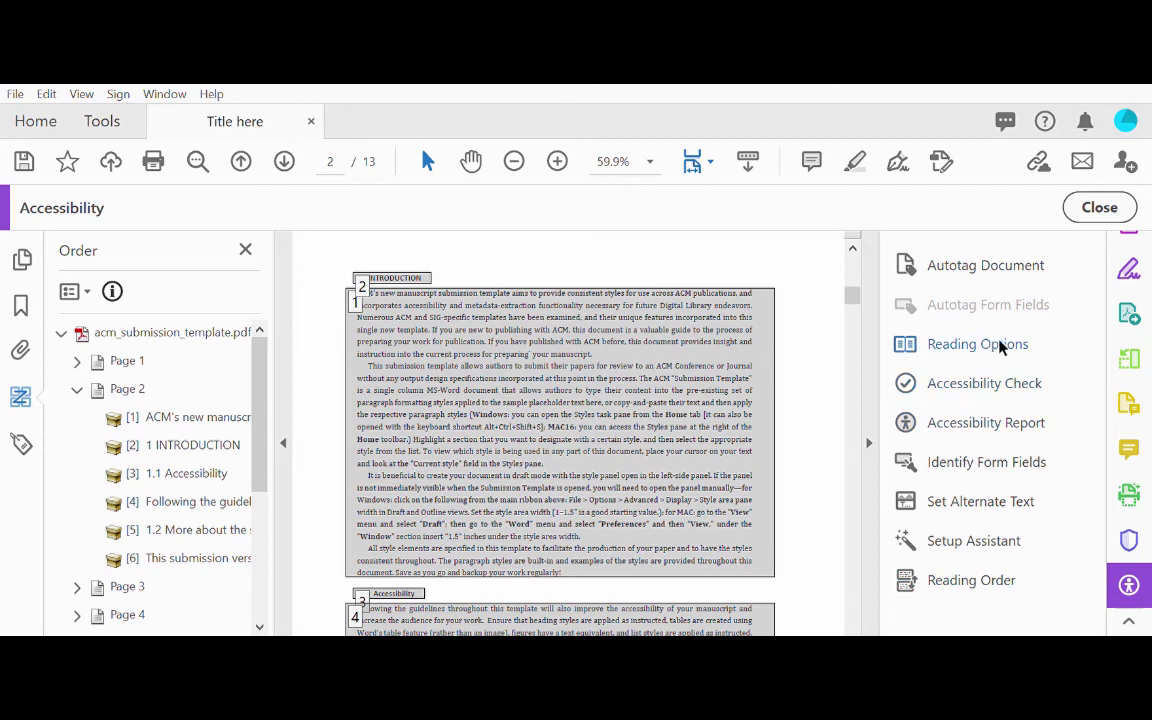
Run the accessibility check on the document again and review the results in the Document category
{"action": "left_click", "coordinate": [954, 372]}
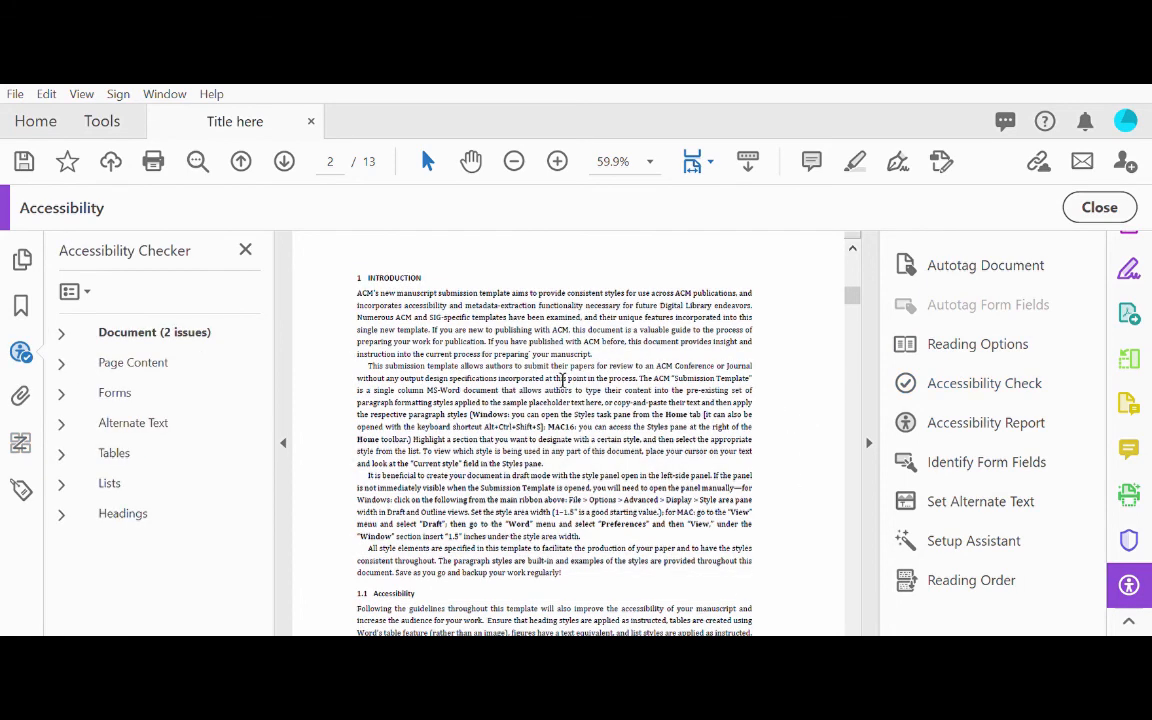
{"action": "left_click", "coordinate": [61, 332]}
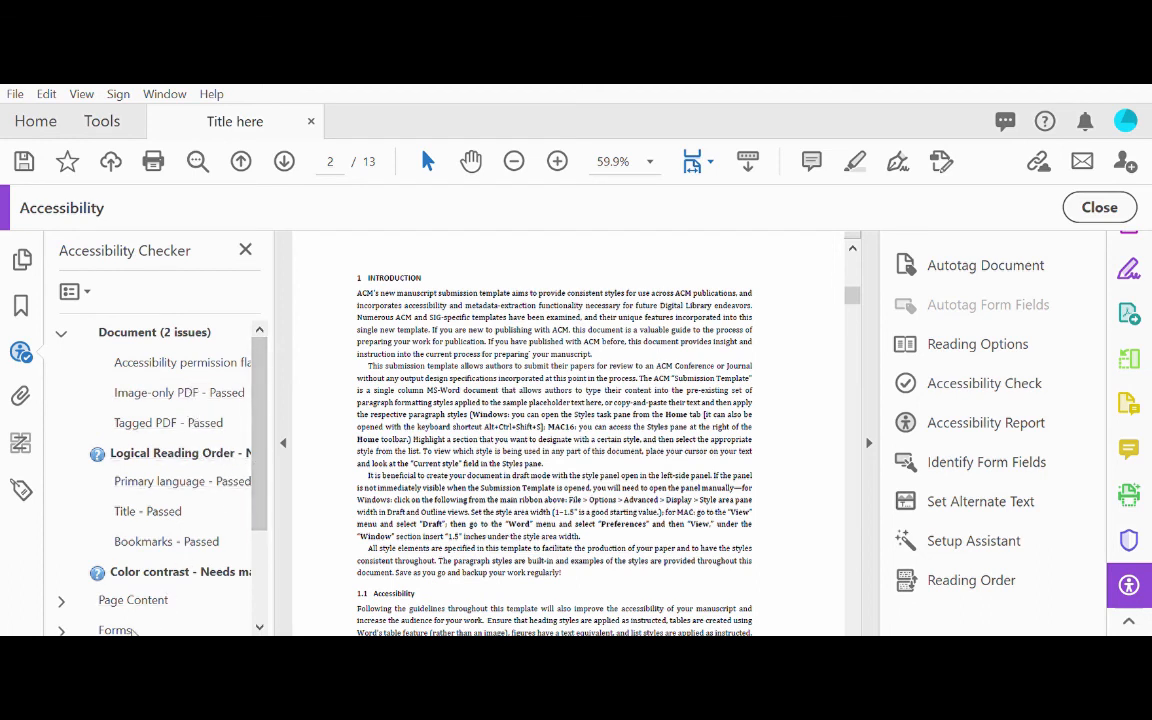
{"action": "left_click_drag", "start_coordinate": [122, 640], "coordinate": [144, 625]}
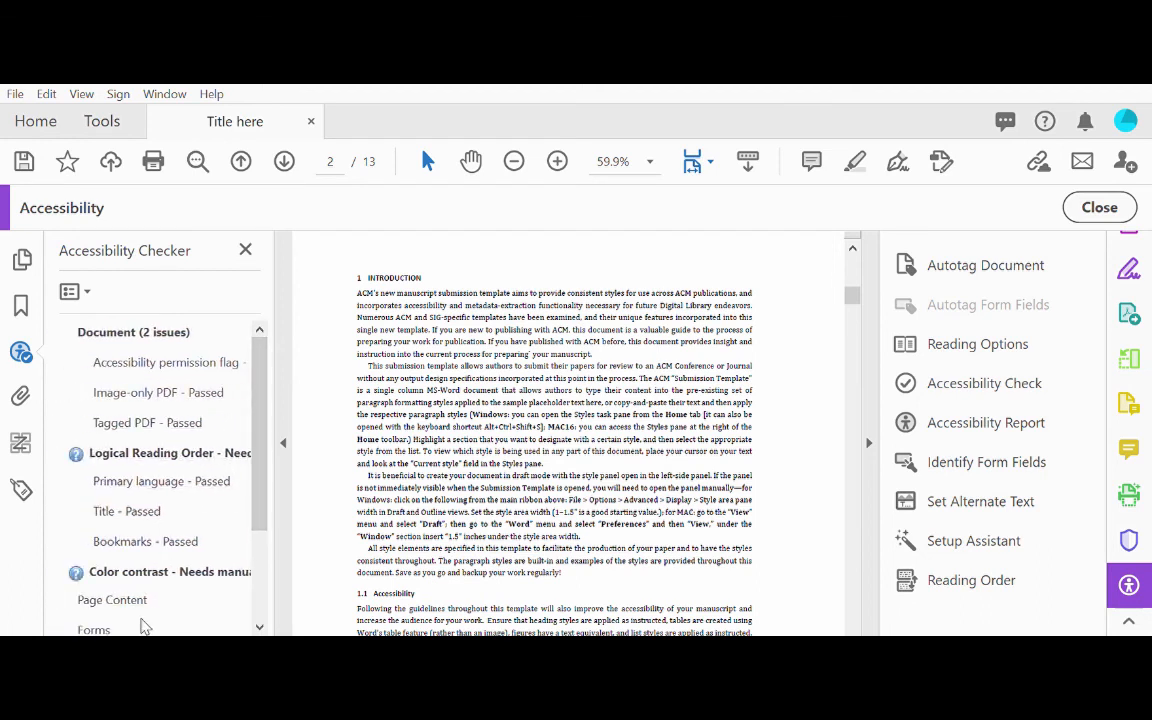
{"action": "scroll", "coordinate": [154, 532], "scroll_direction": "down", "scroll_amount": 3}
{"action": "scroll", "coordinate": [149, 543], "scroll_direction": "up", "scroll_amount": 3}
{"action": "scroll", "coordinate": [470, 440], "scroll_direction": "up", "scroll_amount": 1}
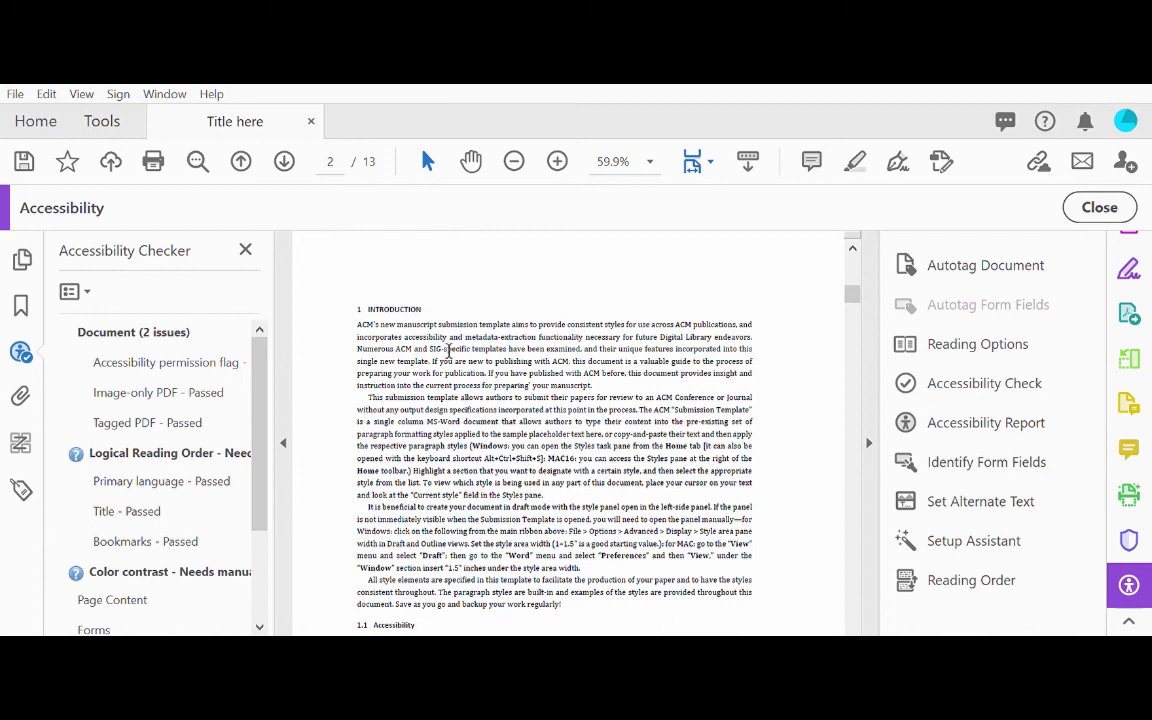
Mark the Logical Reading Order and Color contrast checks as passed in the accessibility check results
{"action": "left_click", "coordinate": [206, 444]}
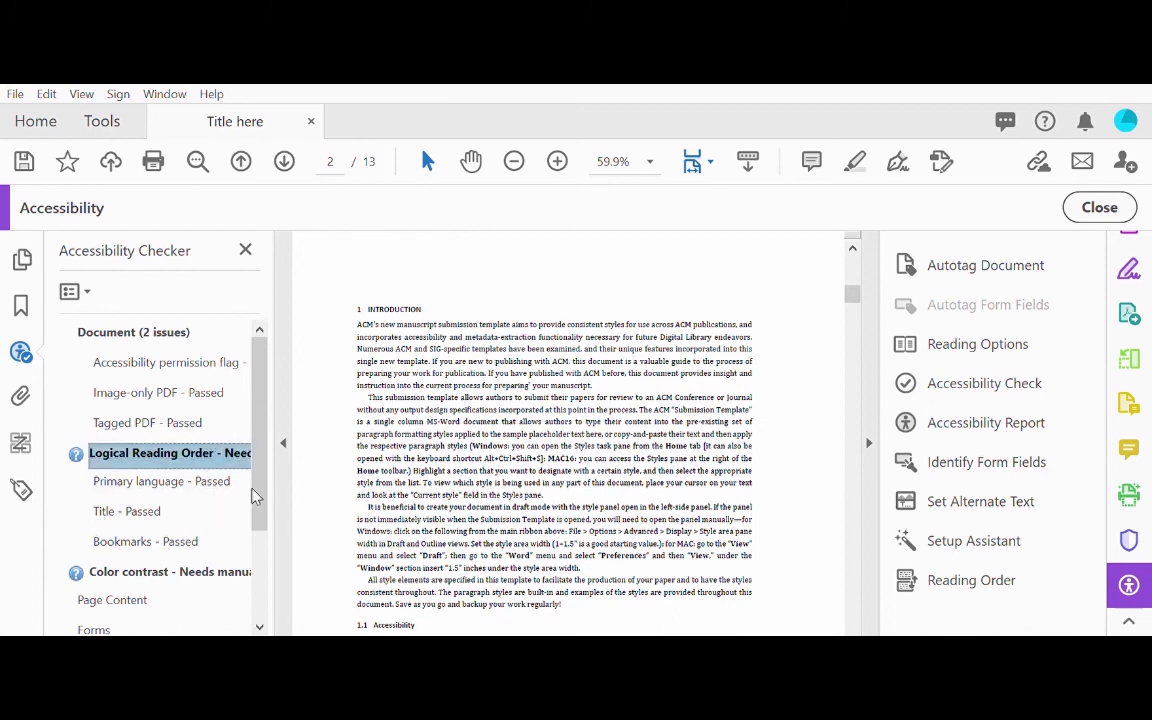
{"action": "left_click_drag", "start_coordinate": [162, 627], "coordinate": [240, 623]}
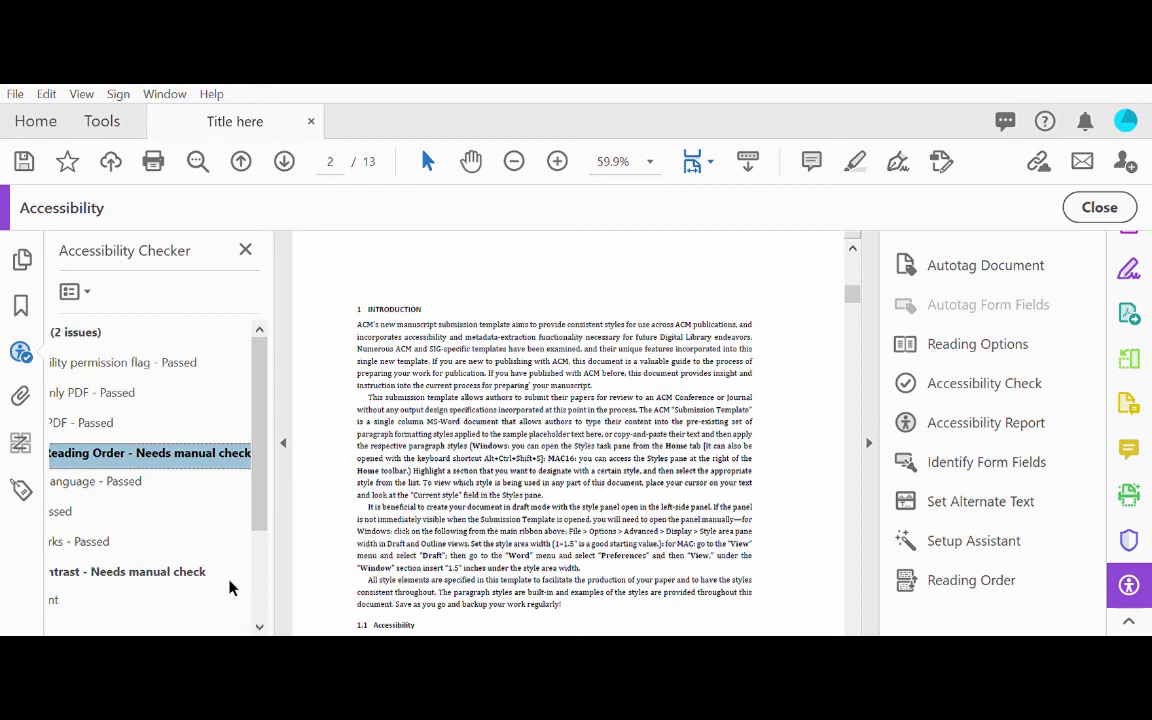
{"action": "right_click", "coordinate": [174, 443]}
{"action": "left_click", "coordinate": [221, 458]}
{"action": "right_click", "coordinate": [174, 575]}
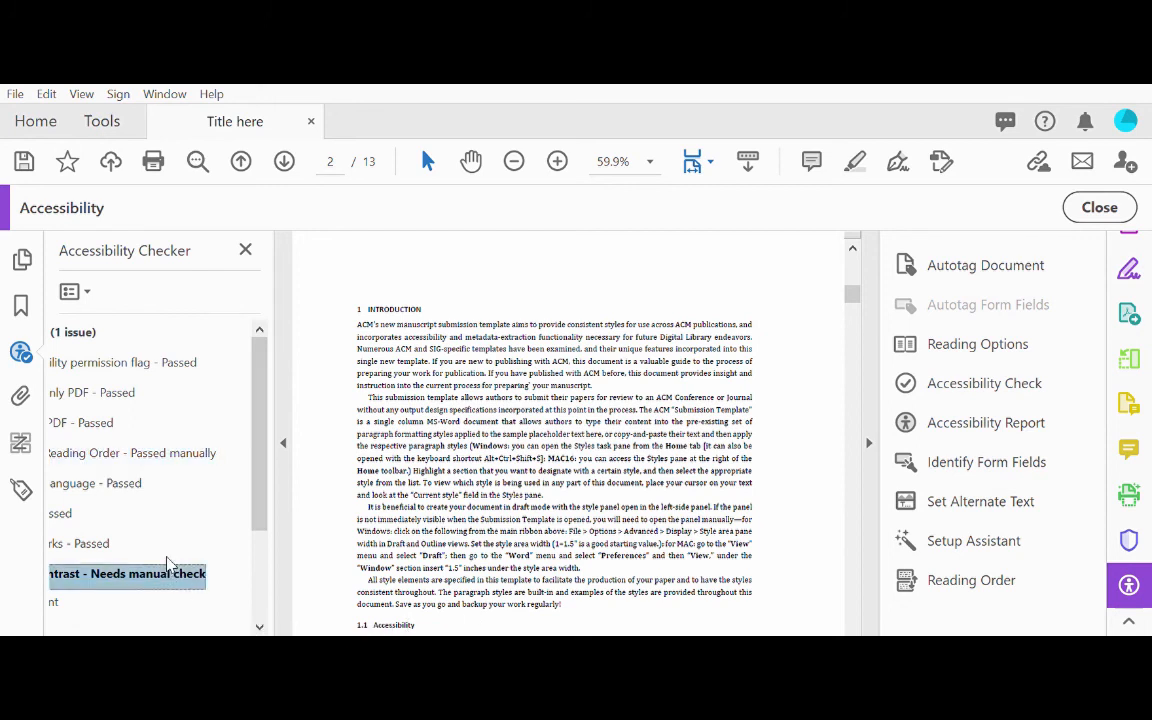
{"action": "left_click", "coordinate": [216, 368]}
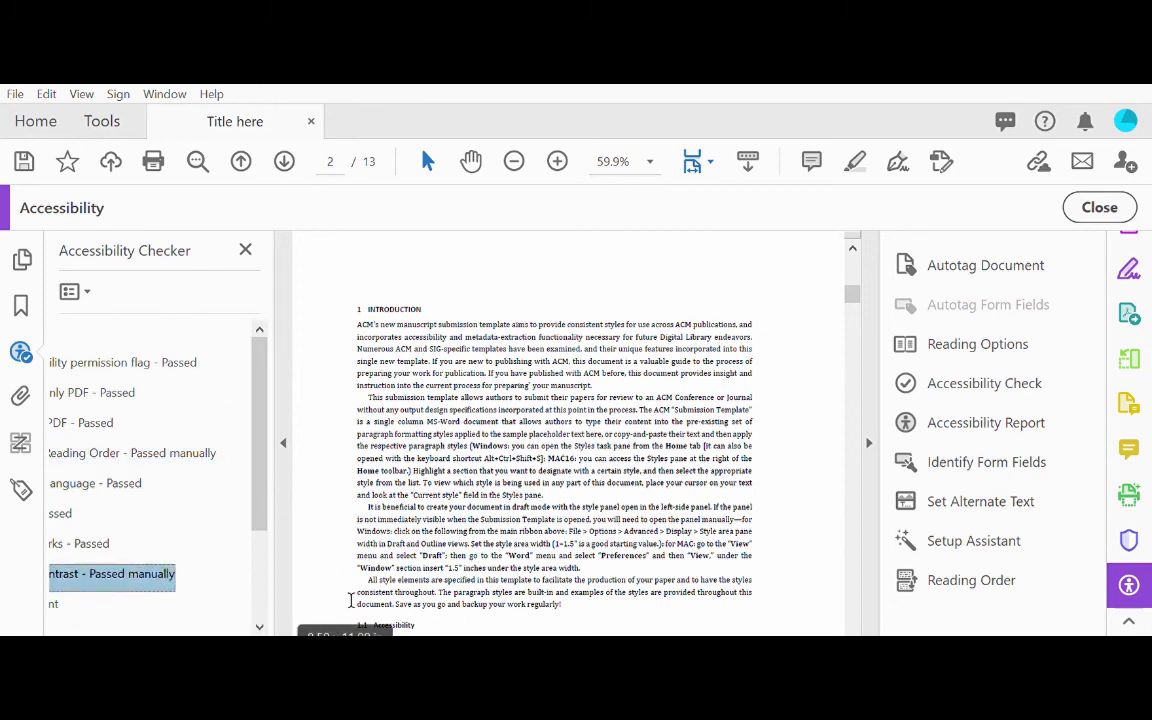